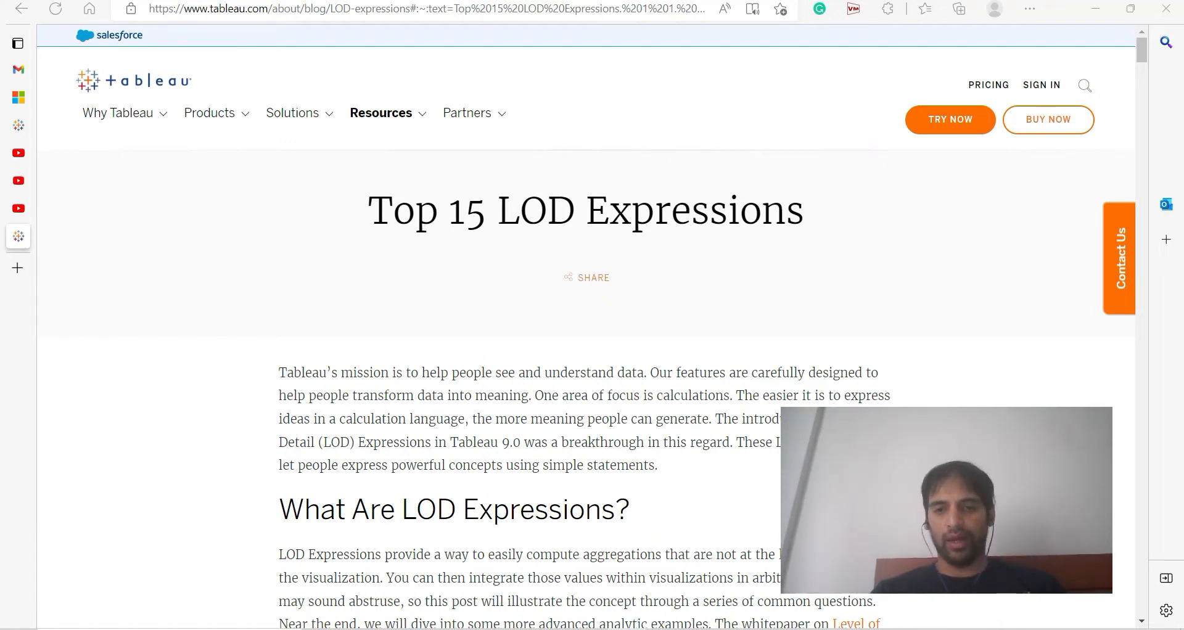
Step: Read the customer order frequency section of the Top 15 LOD Expressions article
scroll(641, 494, "down", 8)
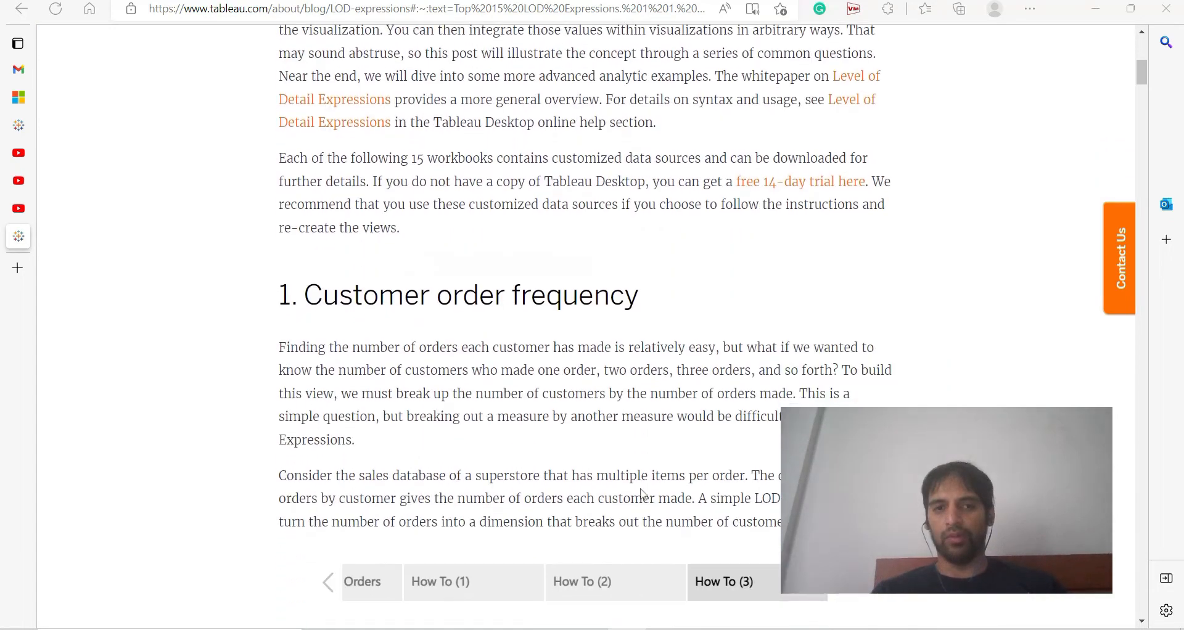
scroll(641, 493, "down", 4)
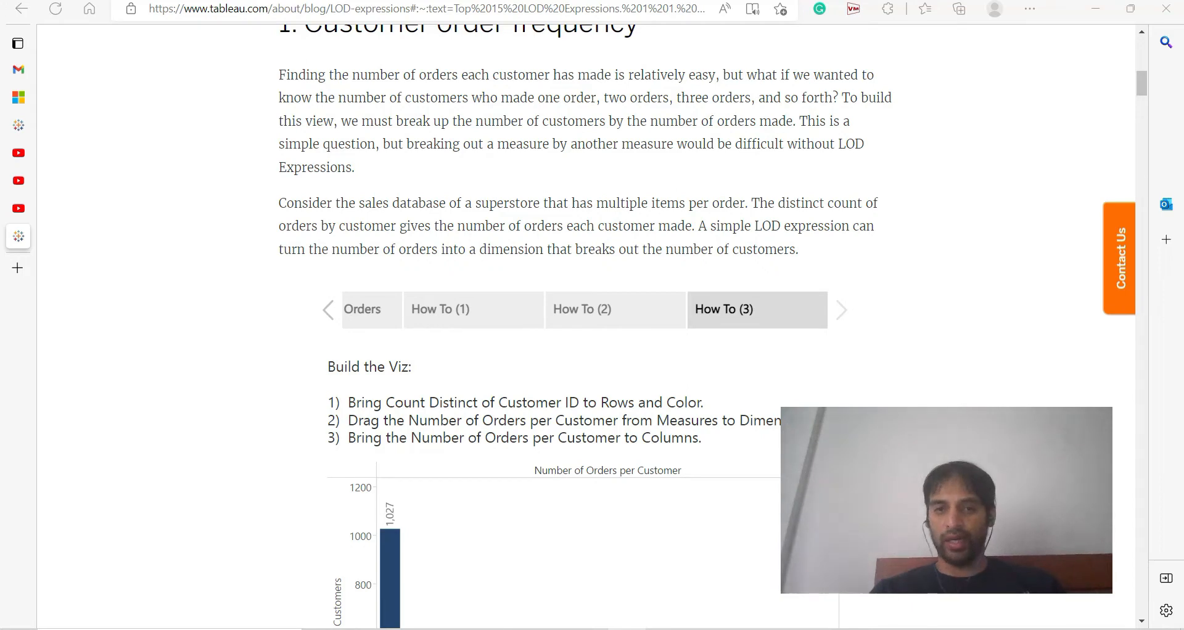
Step: Switch to Tableau and place the Region field on Columns in Sheet 8
key("alt+Tab")
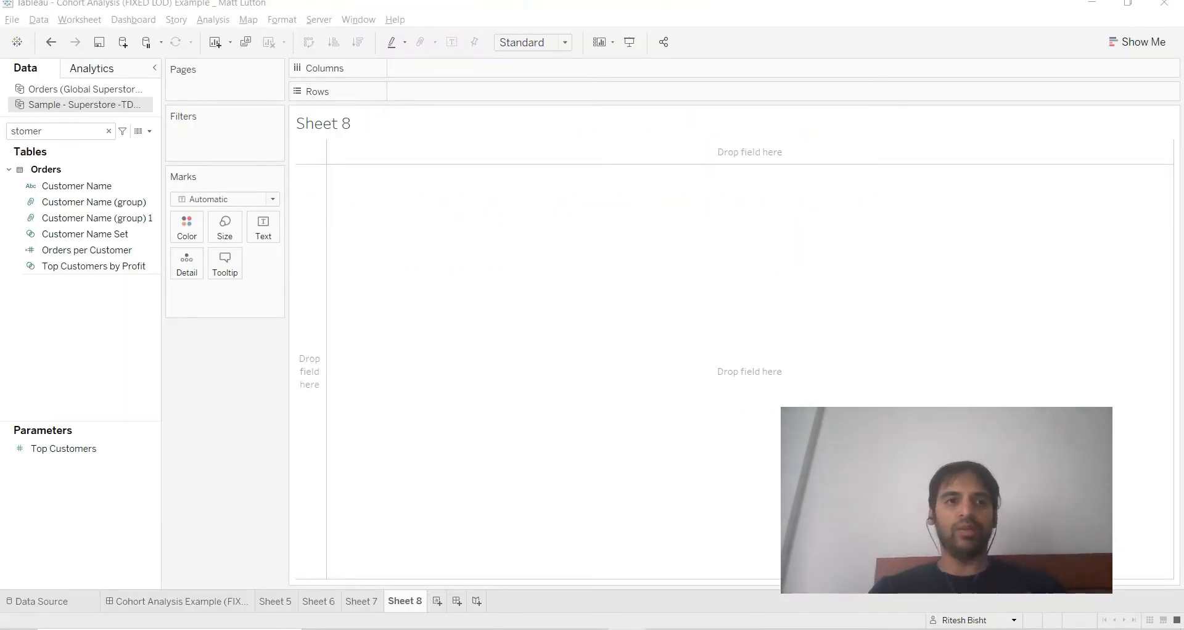
left_click(109, 130)
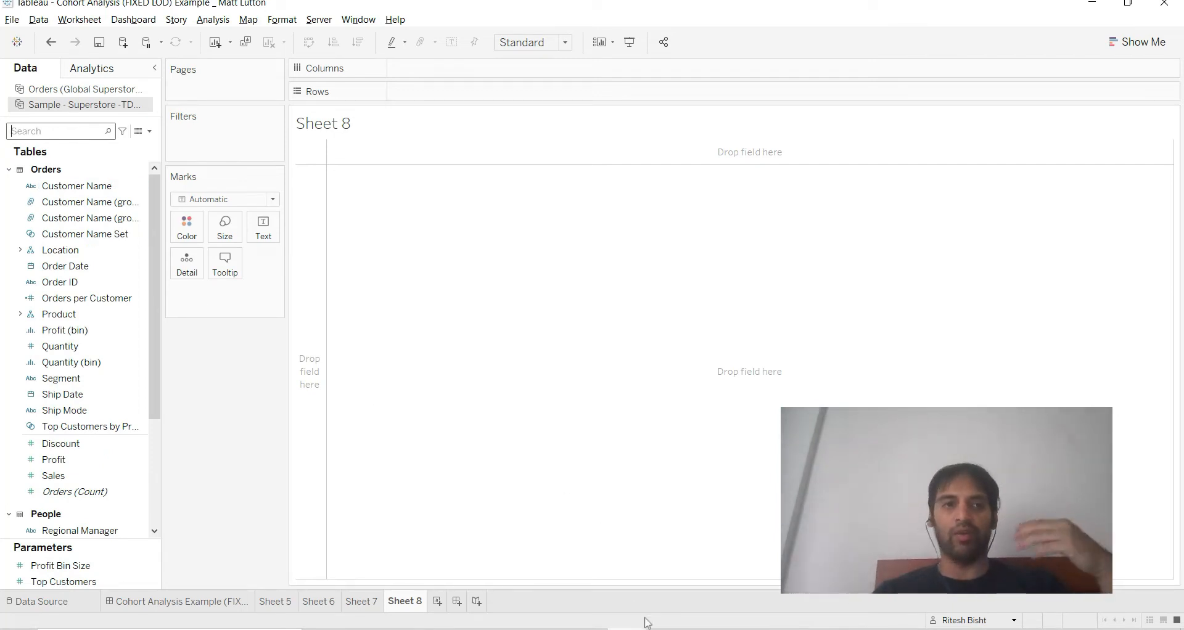
left_click(54, 132)
type("reg")
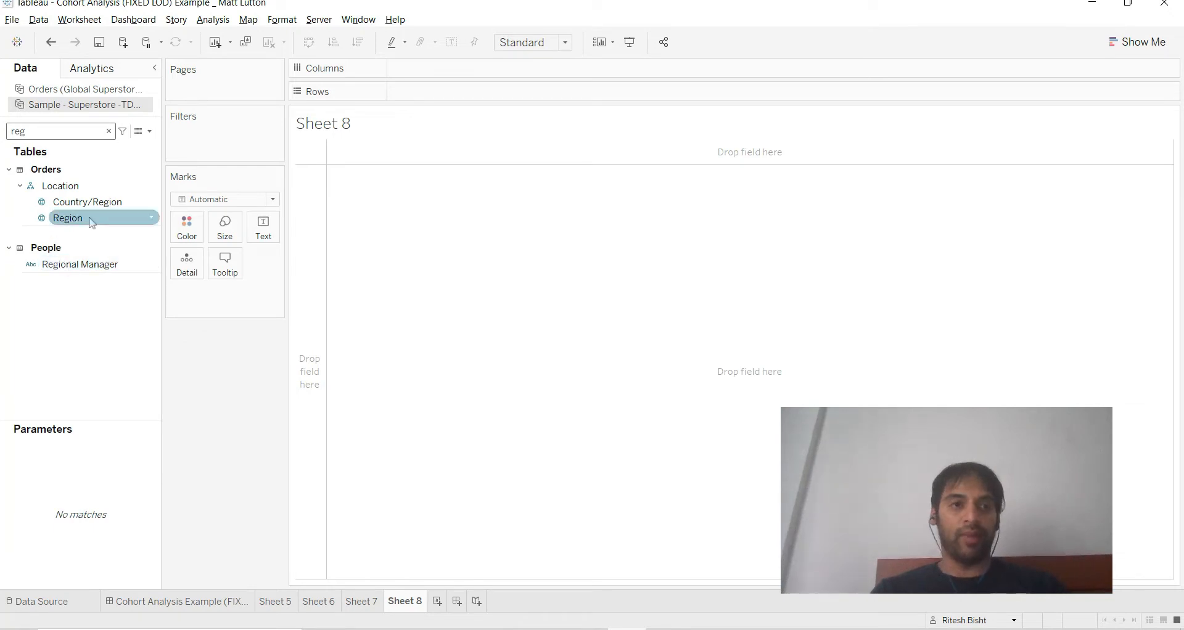
left_click_drag(91, 221, 435, 69)
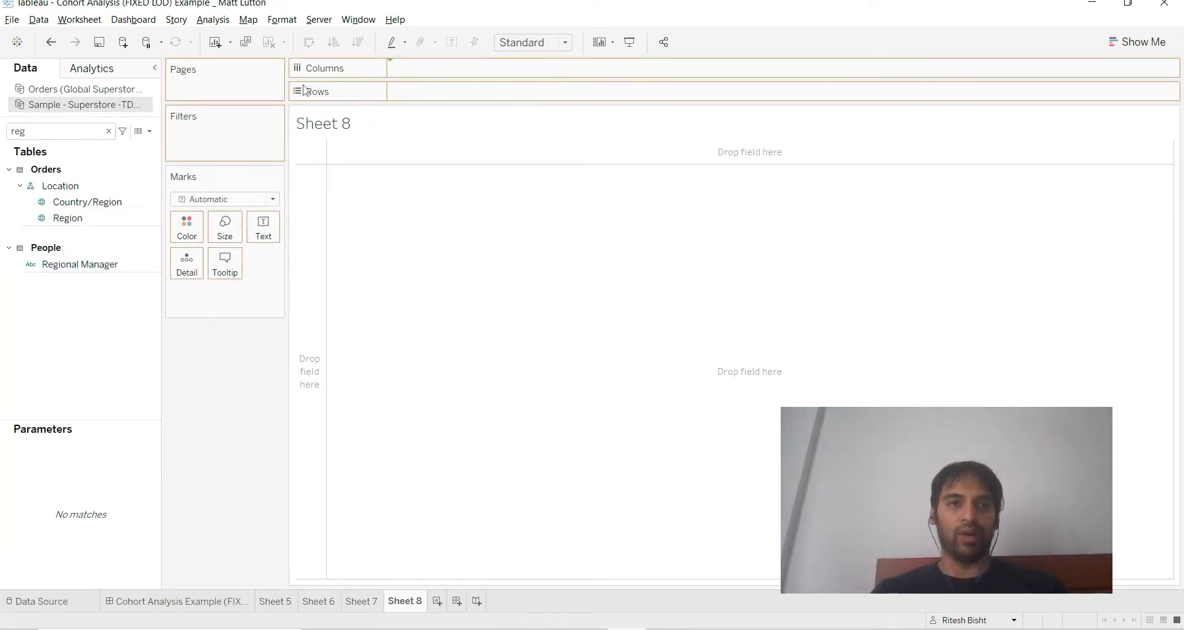
Step: Find the Sales field and place it on Rows to chart sales by region
left_click(109, 131)
type("sale")
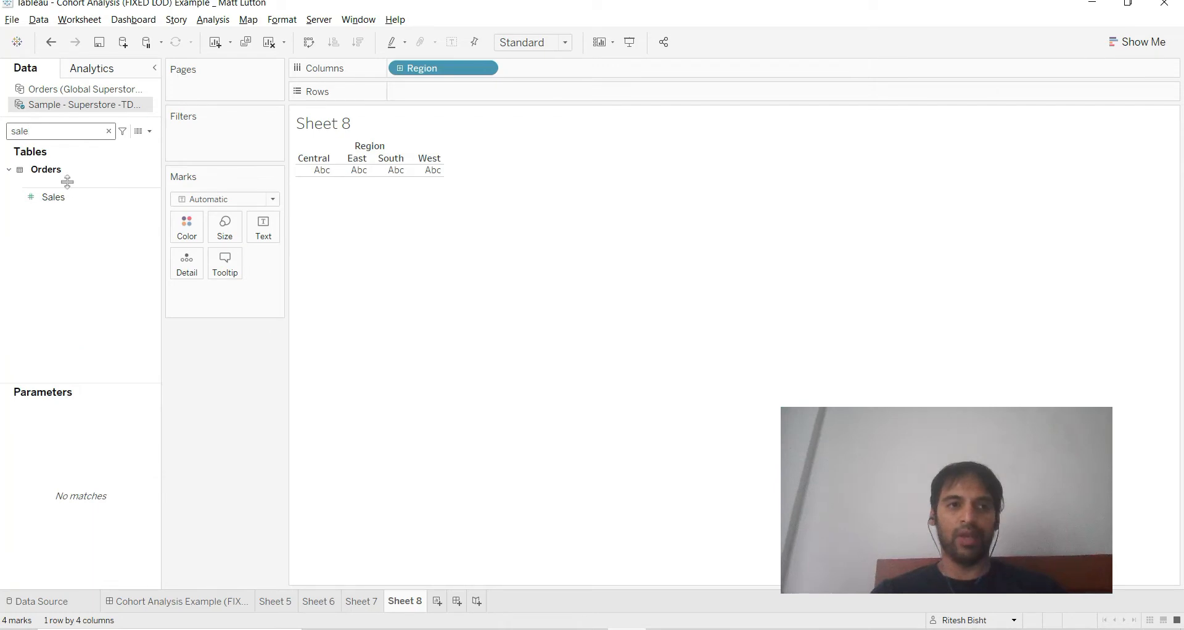
left_click_drag(59, 197, 435, 92)
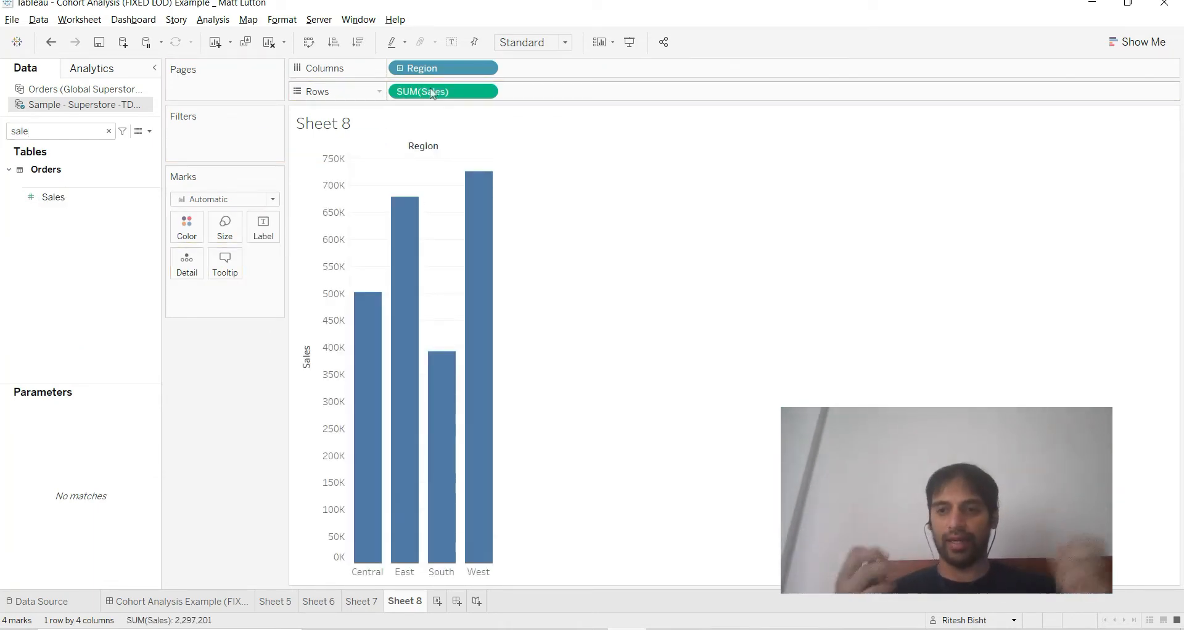
Step: Drill Region down to State level and inspect the Illinois bar in the Central region
left_click(400, 69)
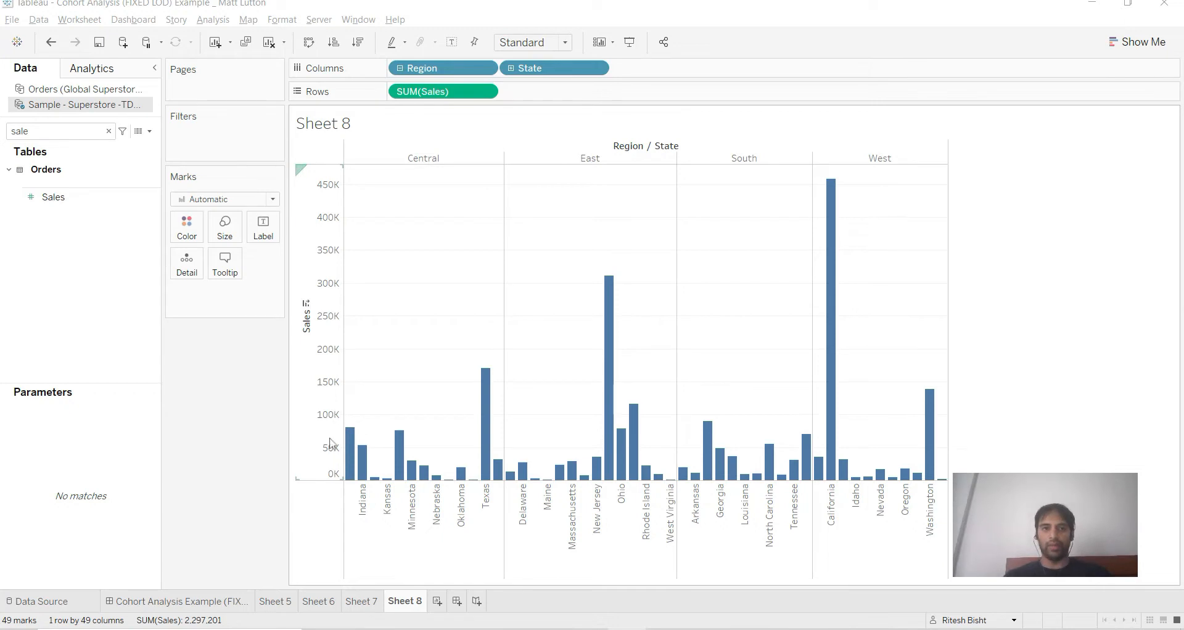
mouse_move(354, 441)
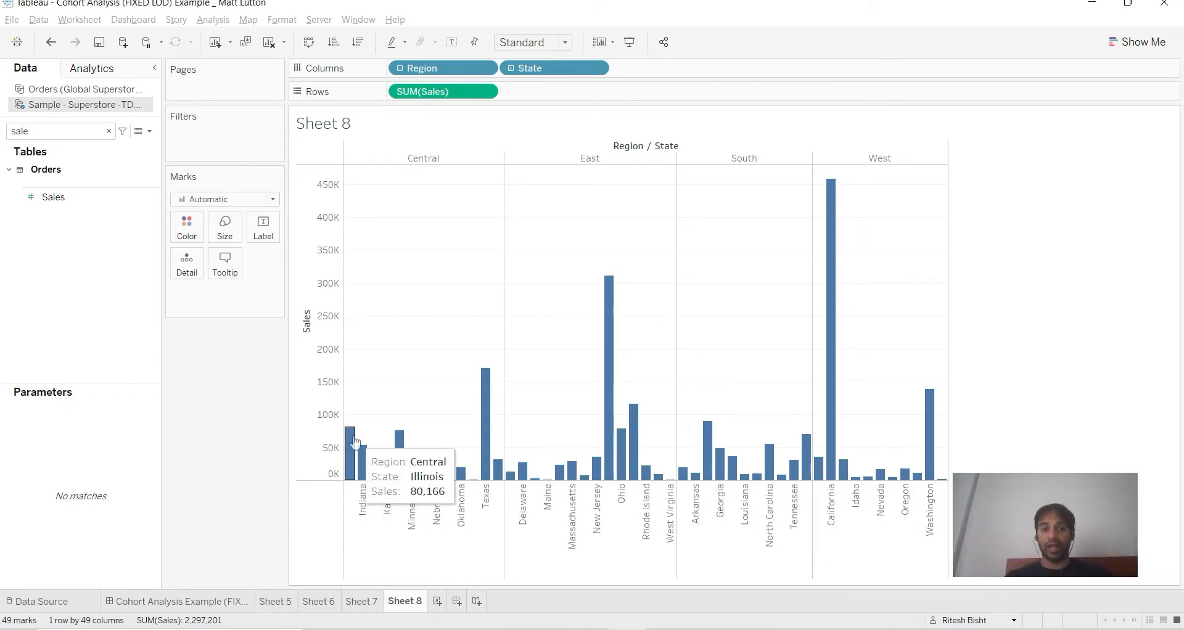
left_click_drag(354, 437, 347, 451)
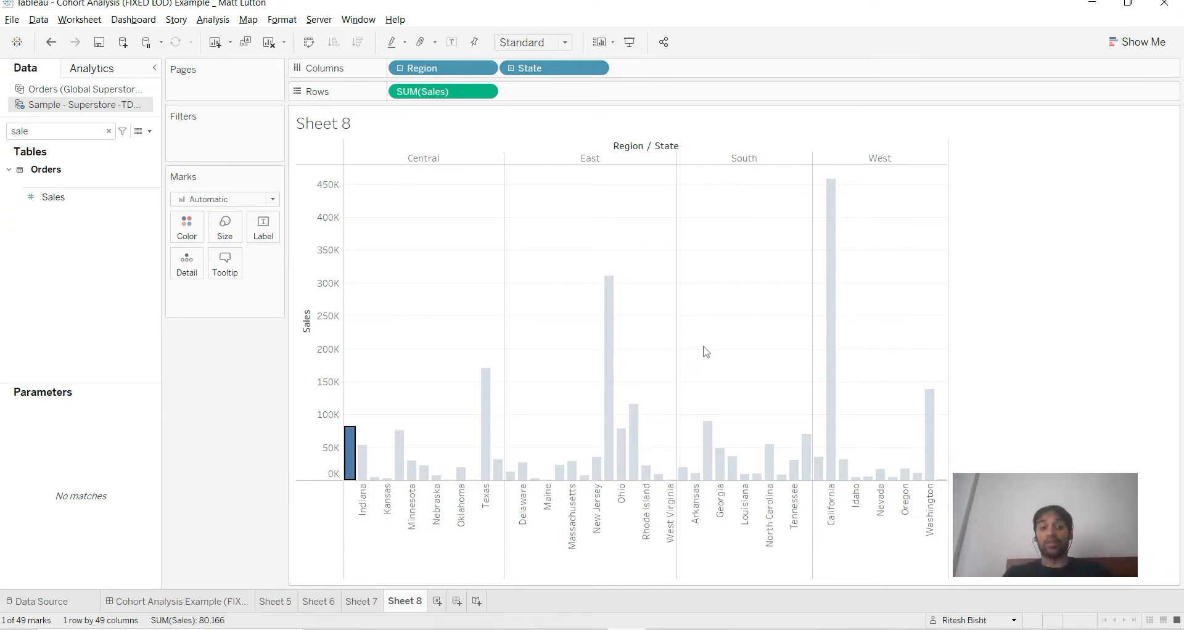
left_click(349, 447)
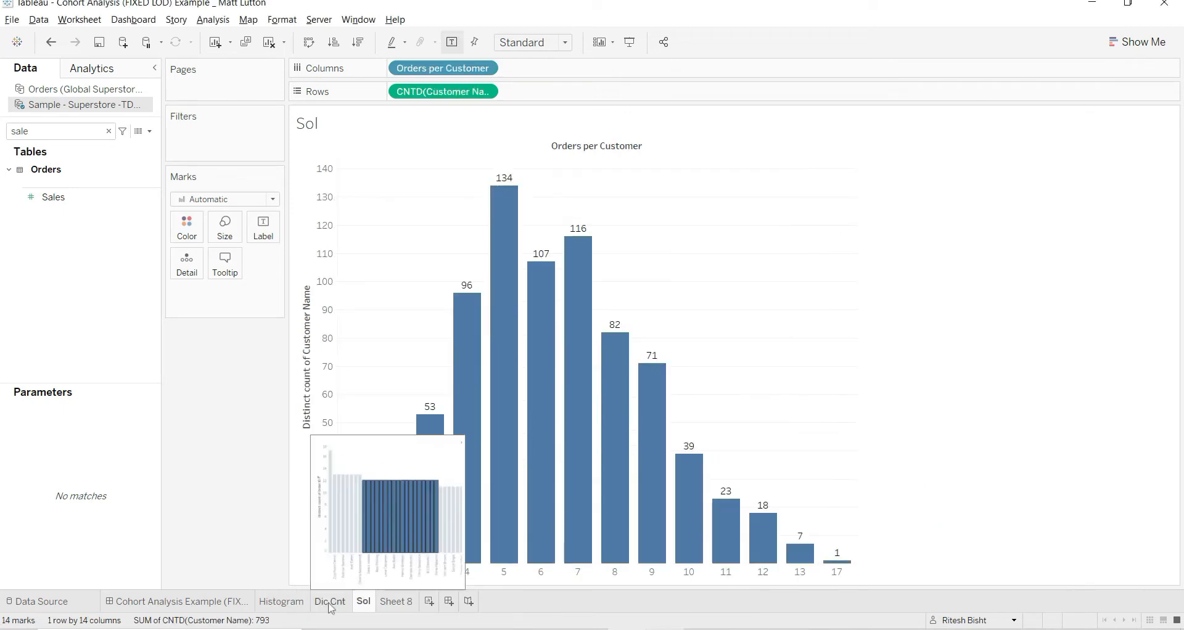
Step: Compare the customers with 12 orders on the Dic Cnt sheet with the 12-order bar on the Sol sheet
left_click(330, 602)
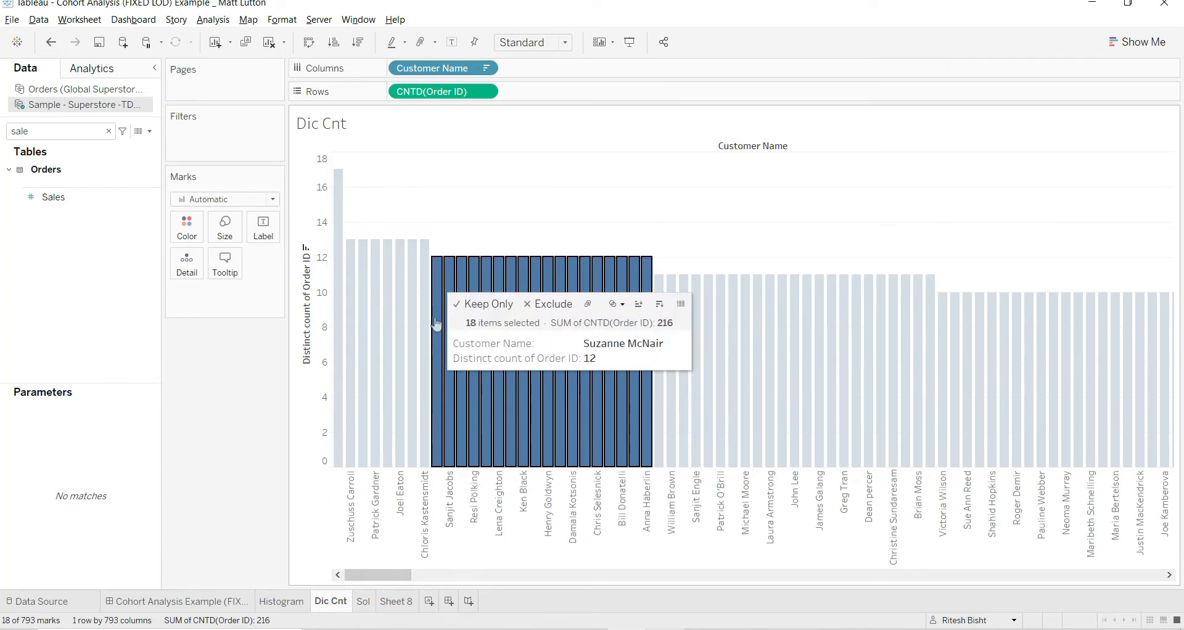
left_click(363, 601)
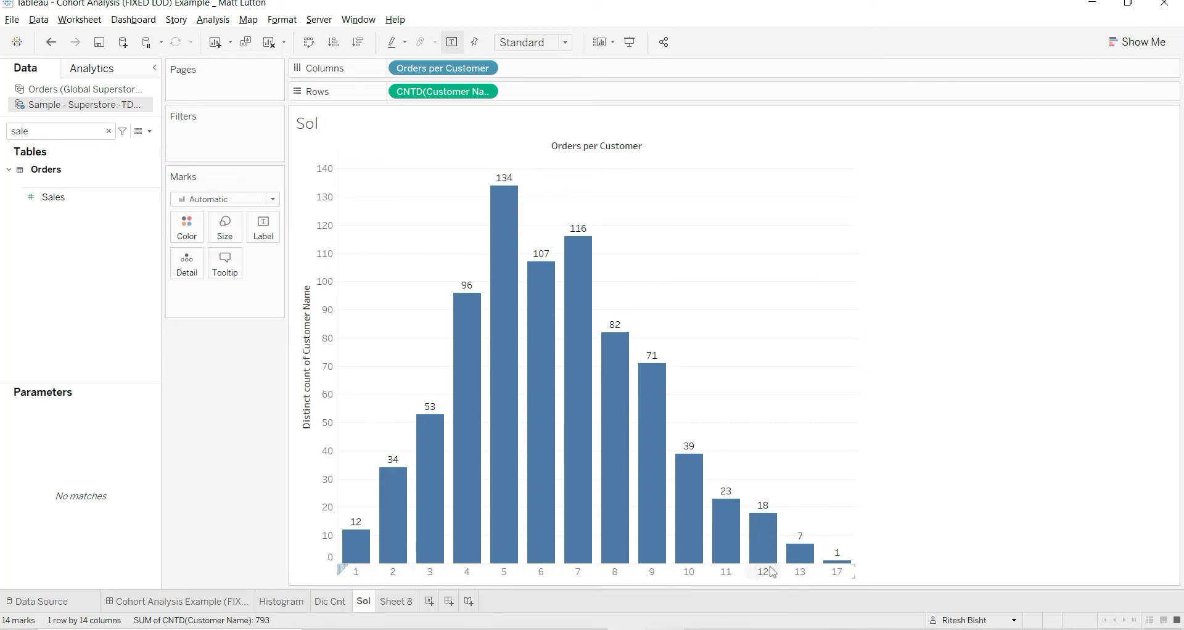
mouse_move(765, 557)
left_click(333, 601)
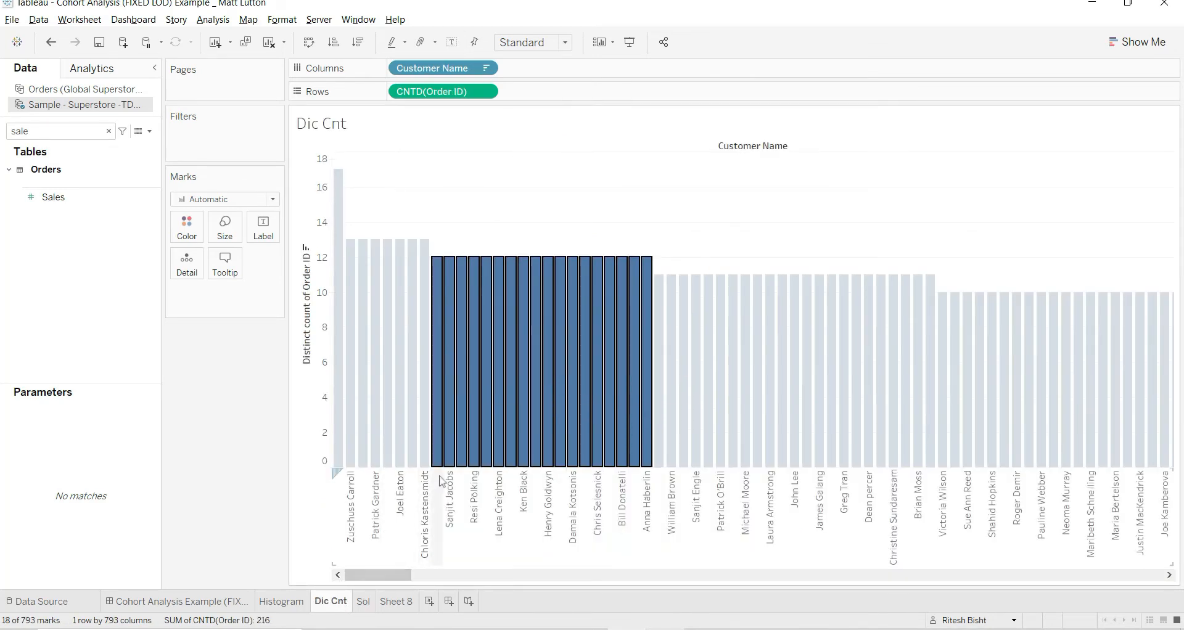
left_click(364, 601)
mouse_move(764, 557)
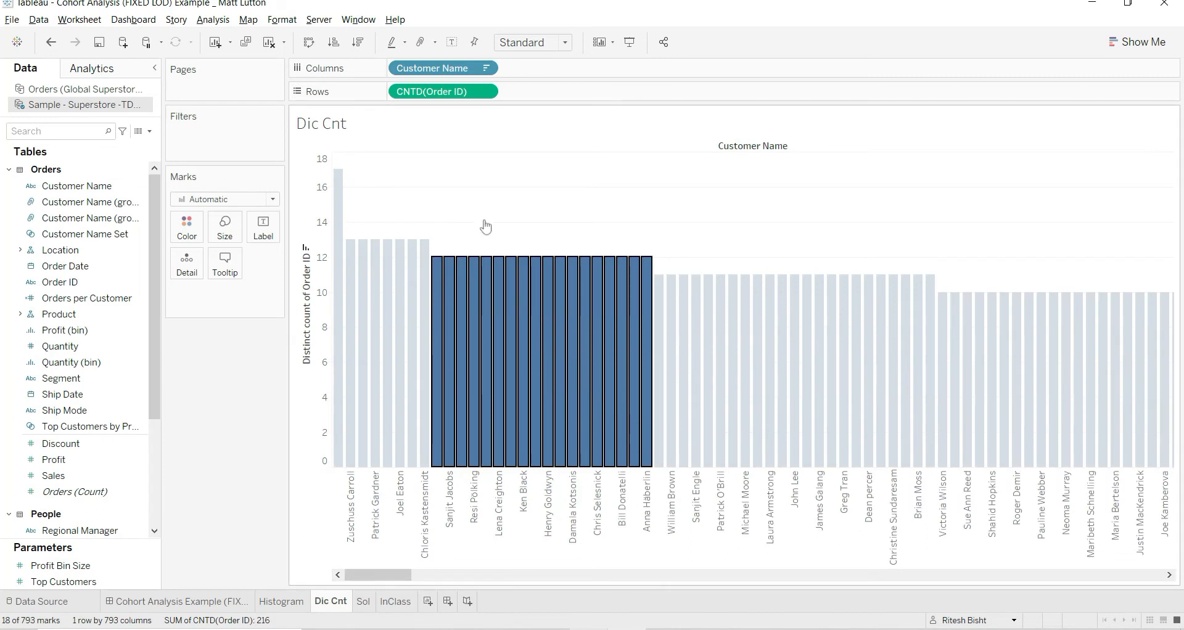
Step: Clear the bar selection on the Dic Cnt sheet and duplicate that sheet
left_click(487, 216)
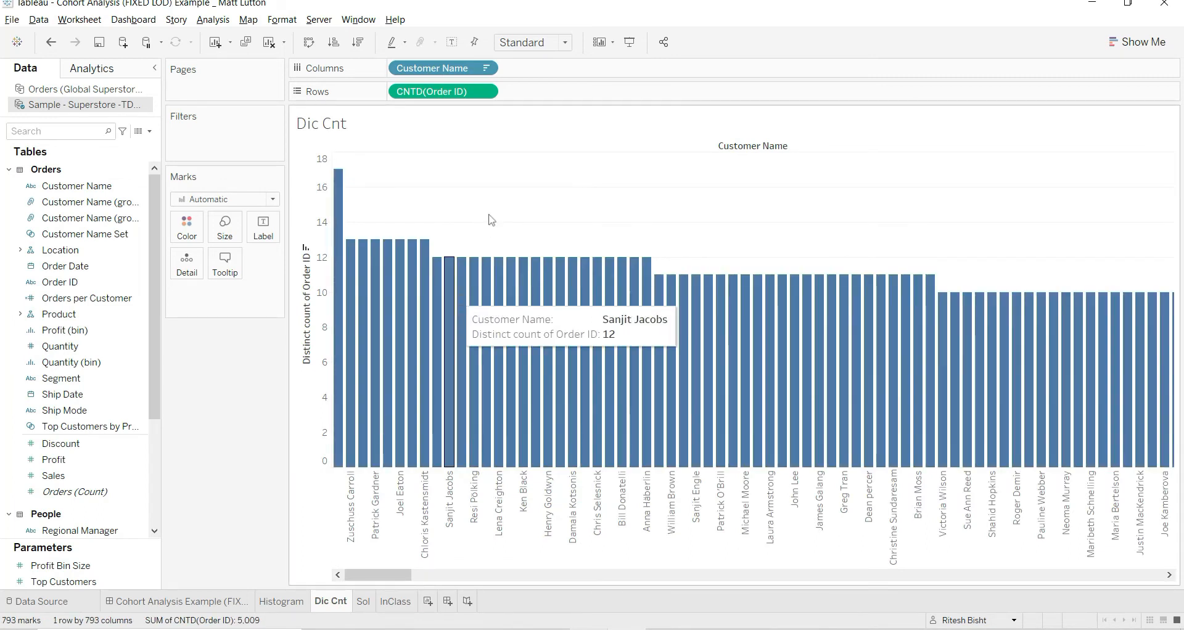
right_click(340, 604)
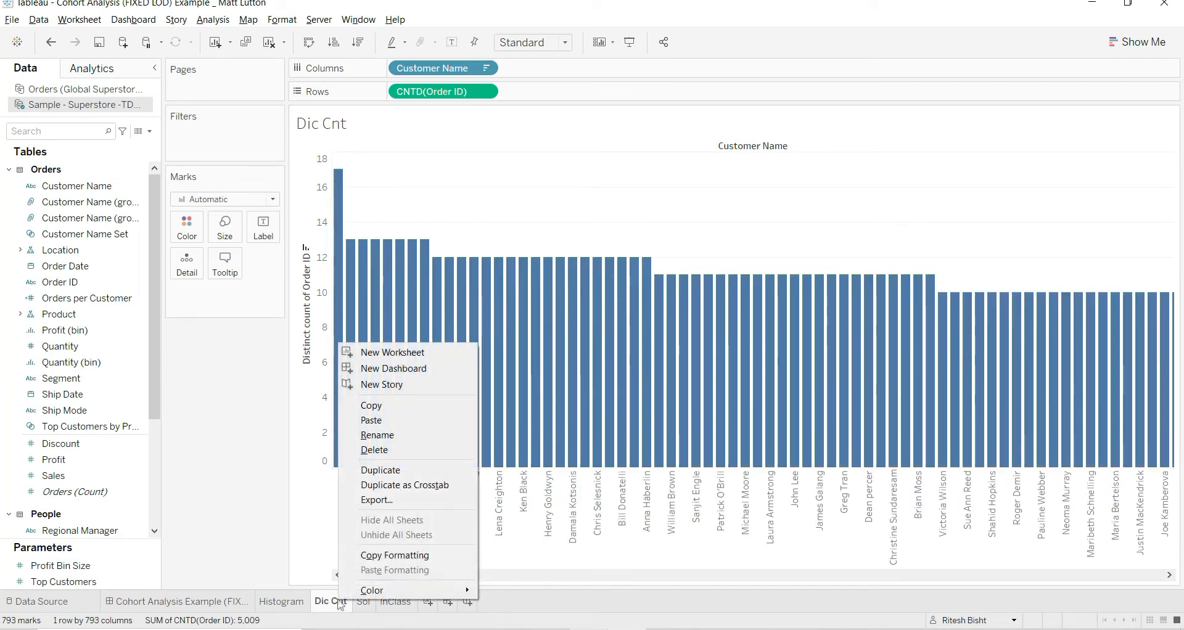
left_click(367, 470)
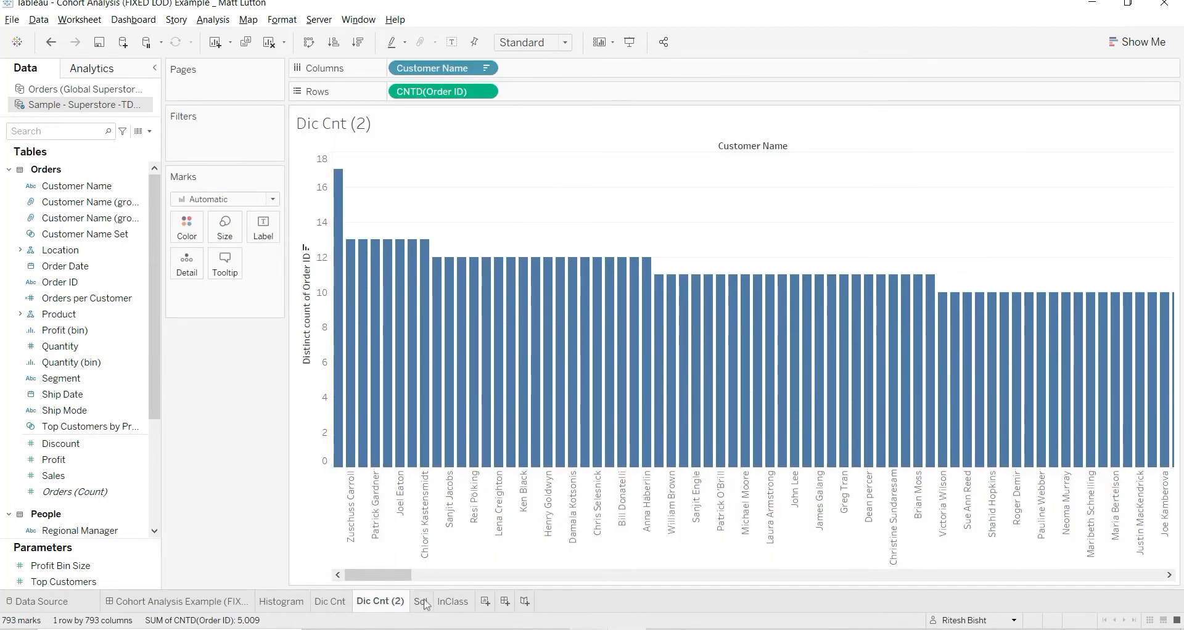
Step: Check the Sol sheet's fields, and change the Rows expression on Dic Cnt (2) to COUNTD([Customer Name])
left_click(422, 602)
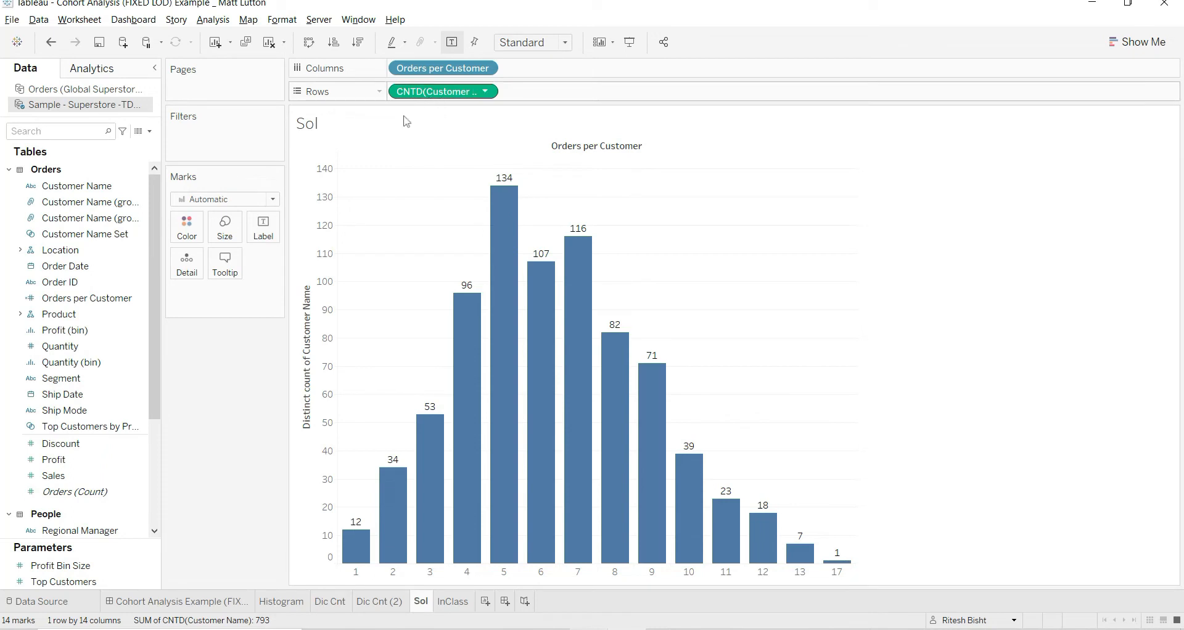
left_click(400, 603)
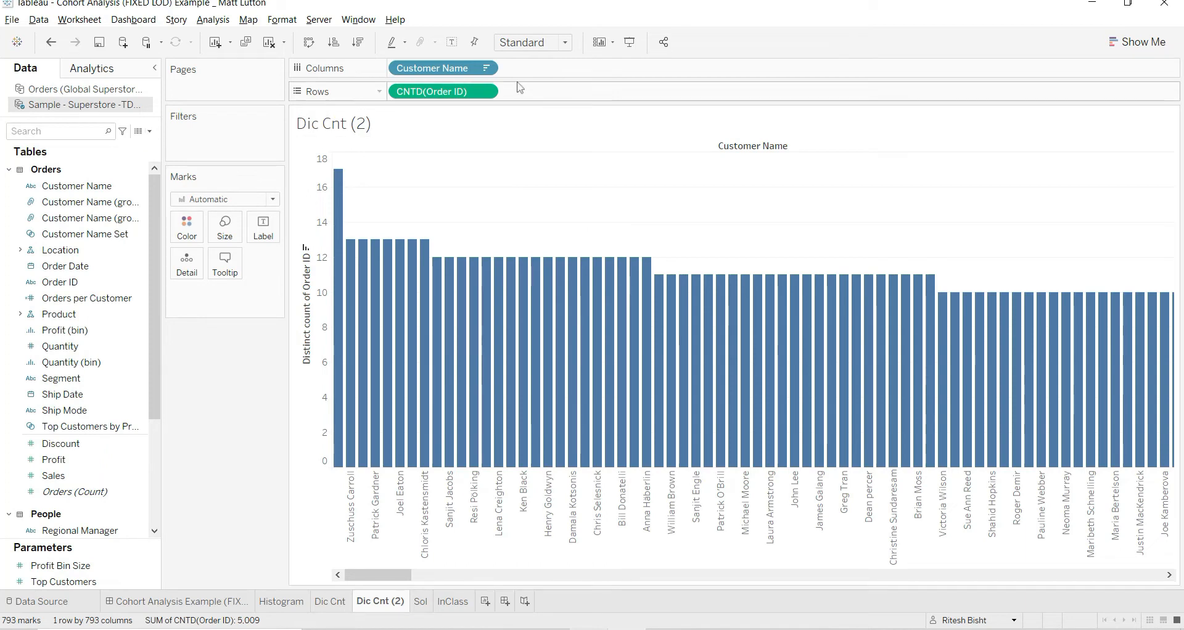
left_click(481, 93)
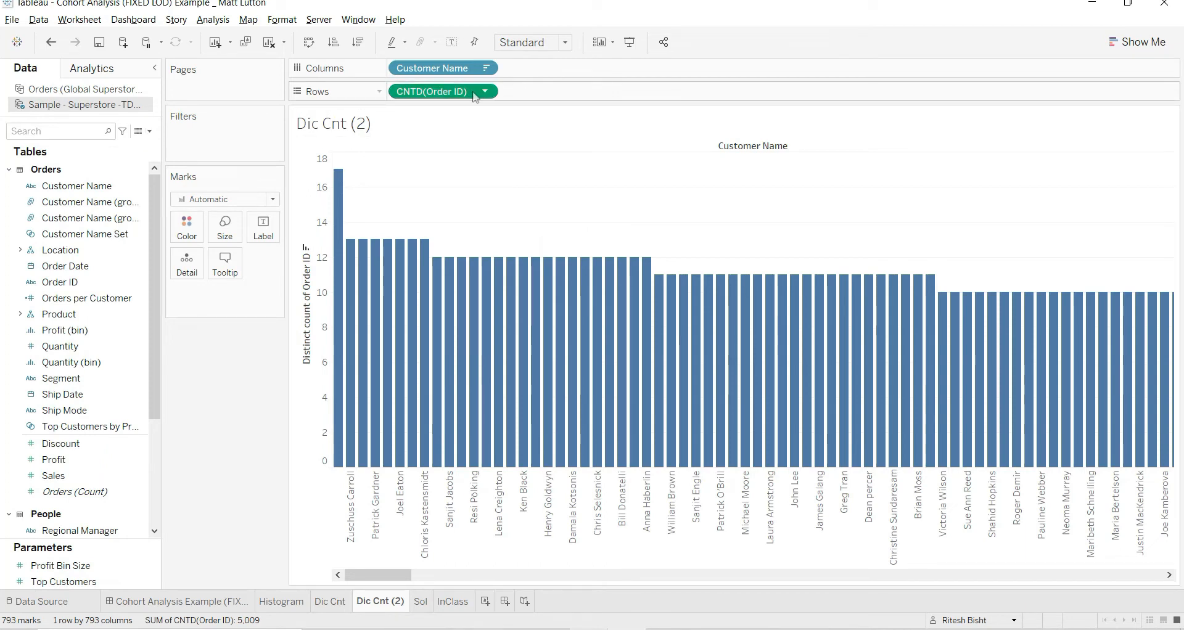
double_click(454, 91)
double_click(454, 91)
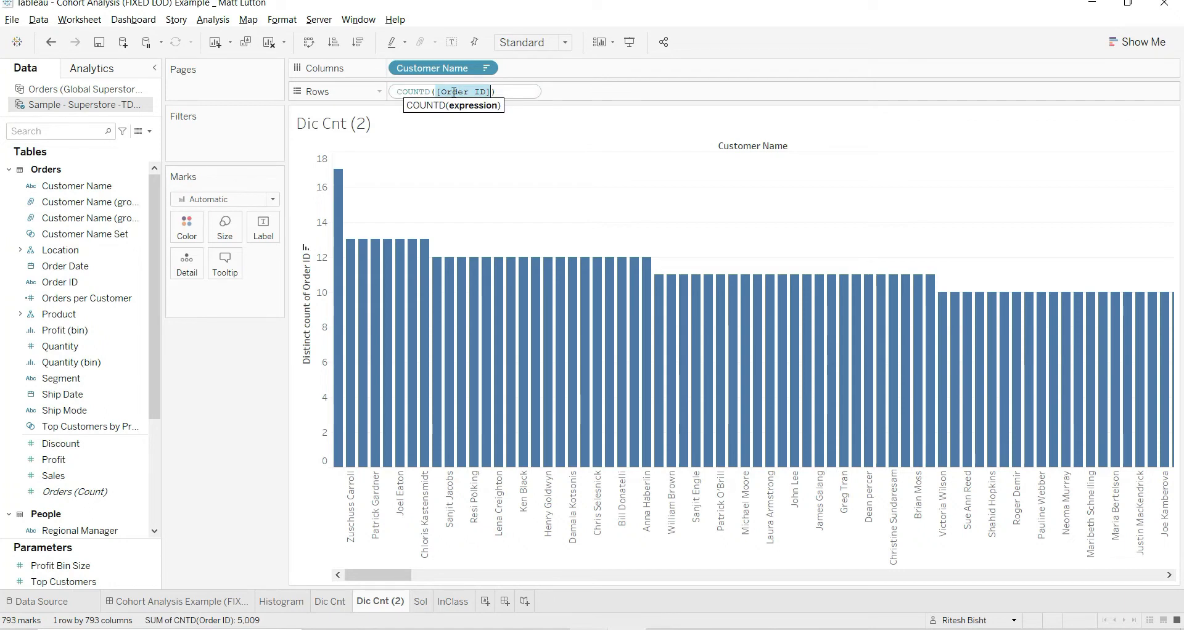
type("cust")
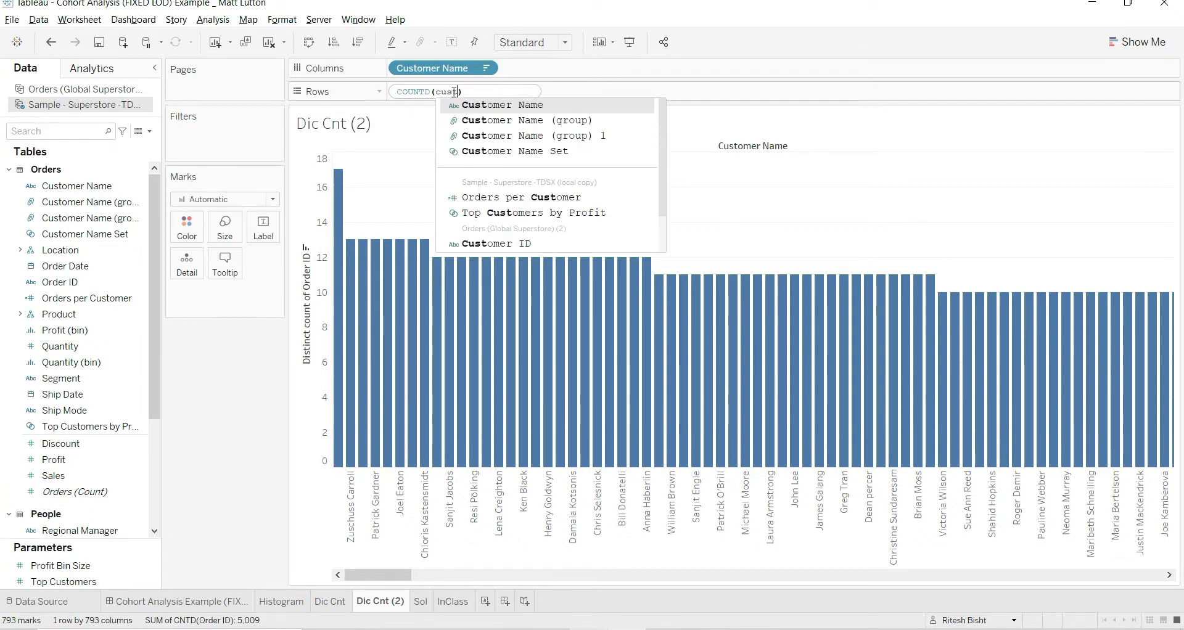
left_click(509, 105)
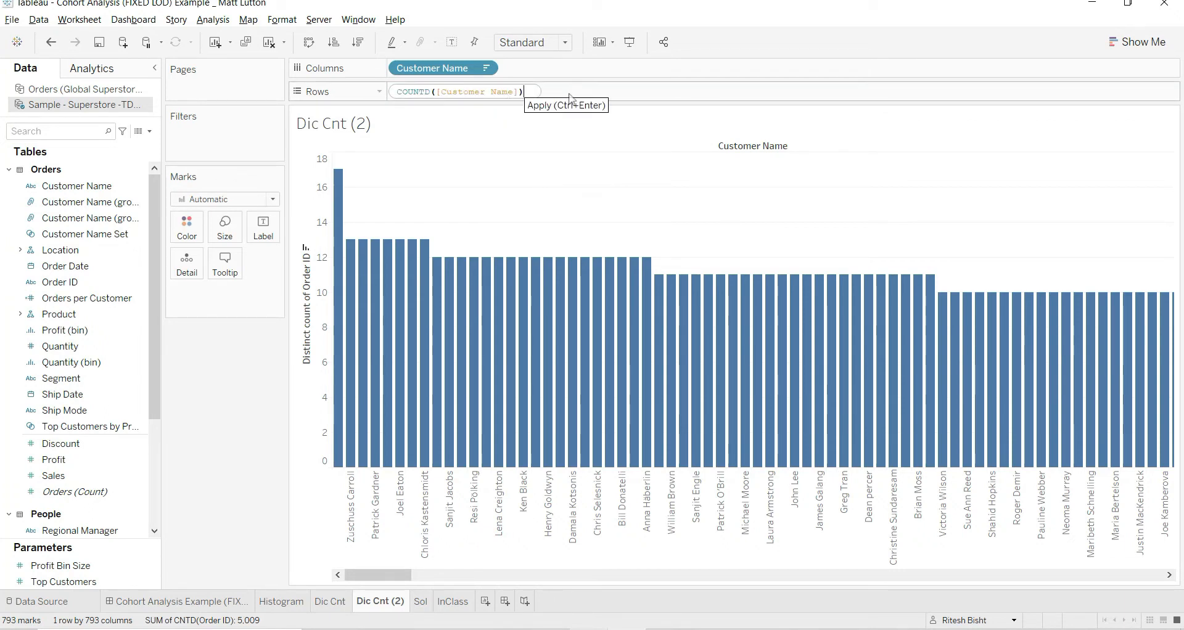
key("Return")
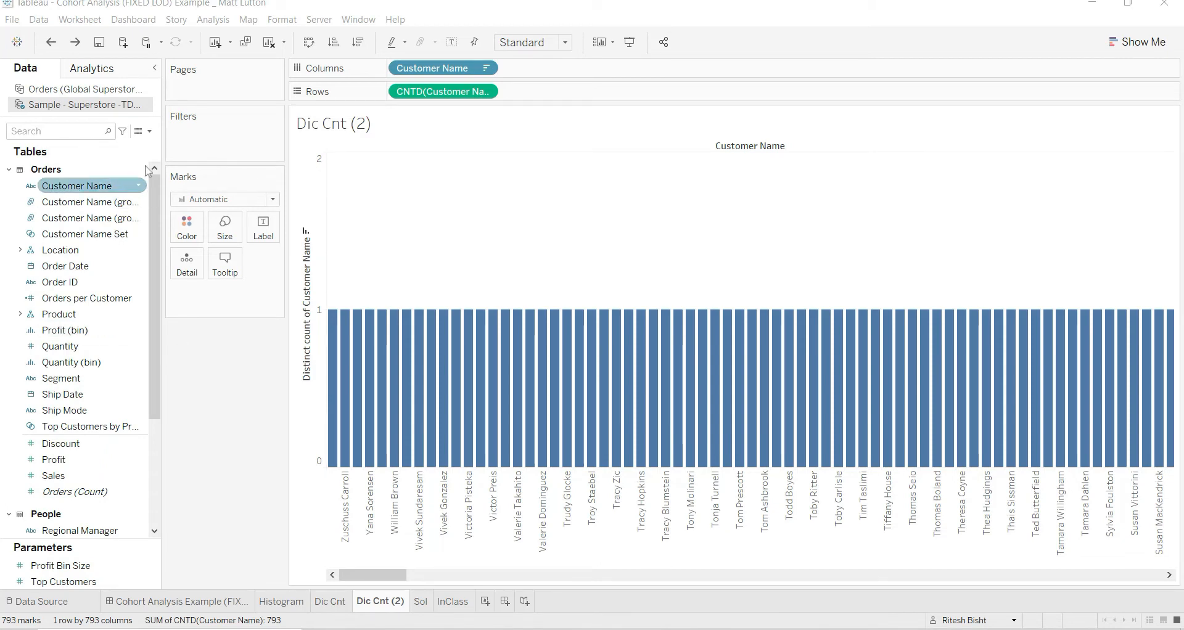
Step: Start a calculated field with the formula { FIXED [Customer Name]:COUNTD([Order ID])}
left_click(149, 131)
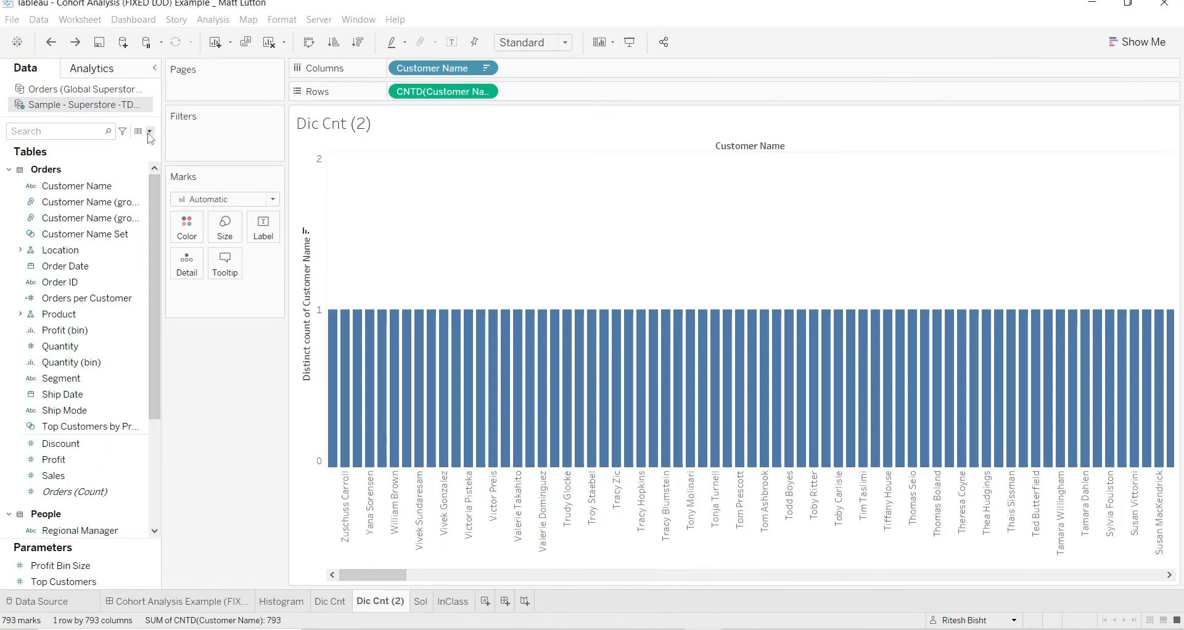
left_click(132, 145)
left_click(290, 262)
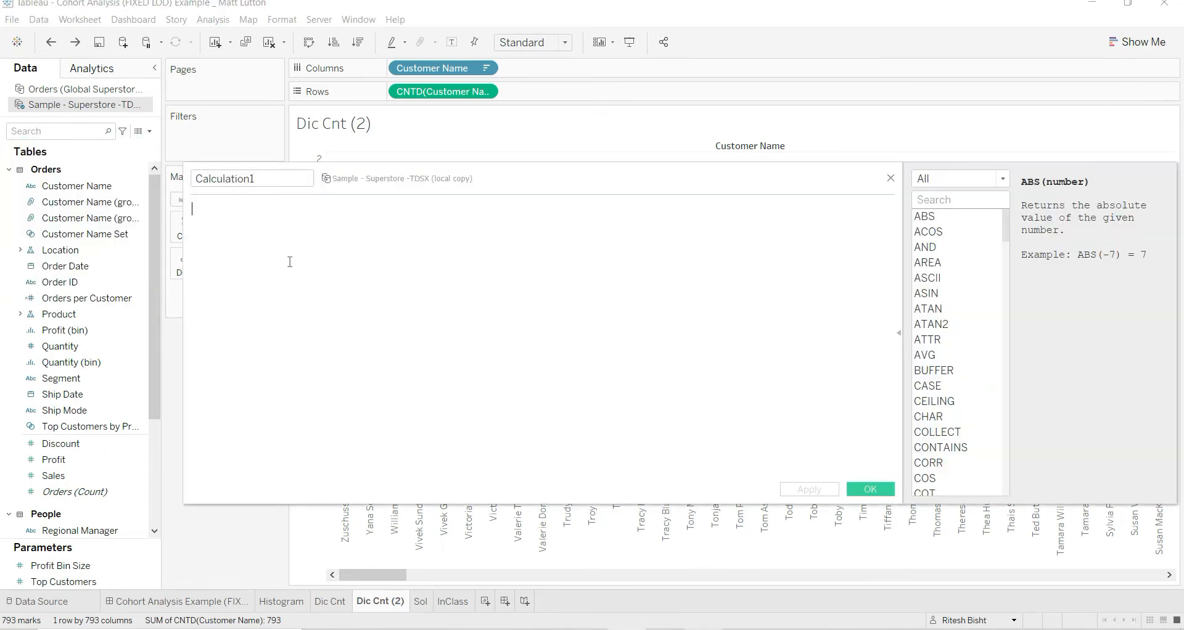
type("{")
key("Return")
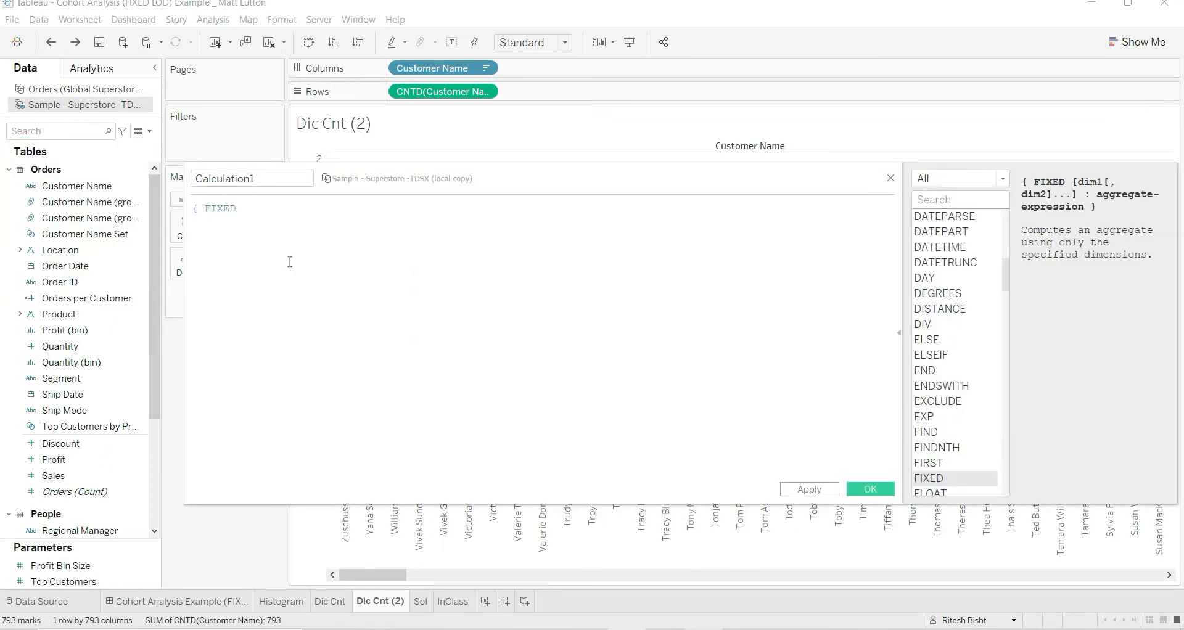
type("[cust")
key("Return")
type(":cou")
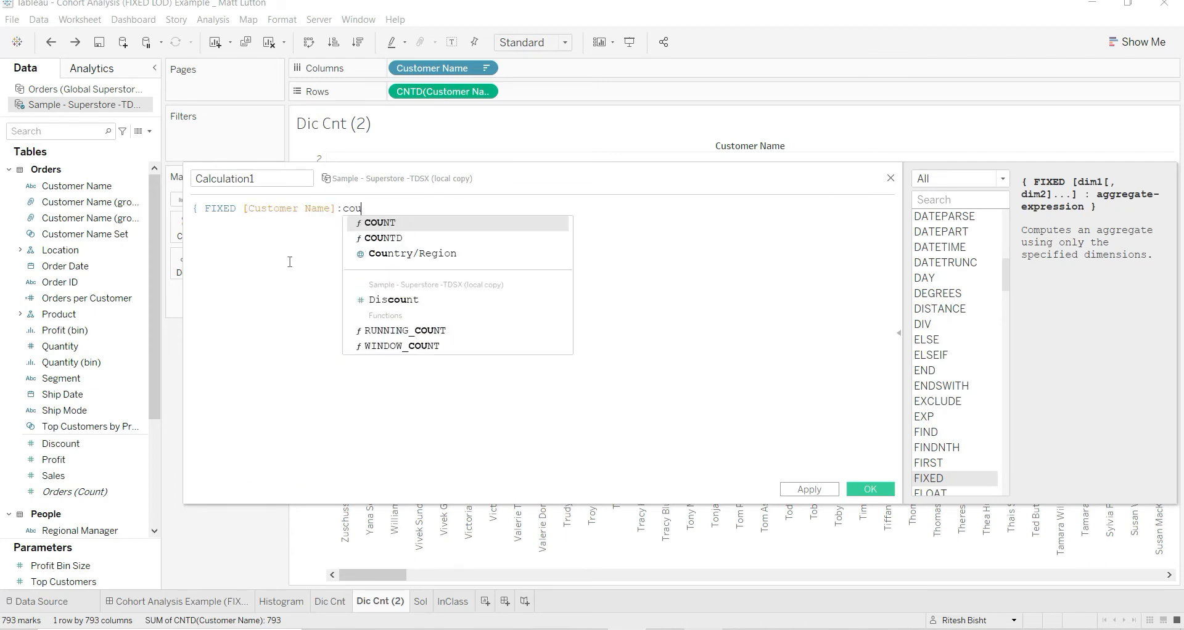
key("Down")
key("Return")
type("order")
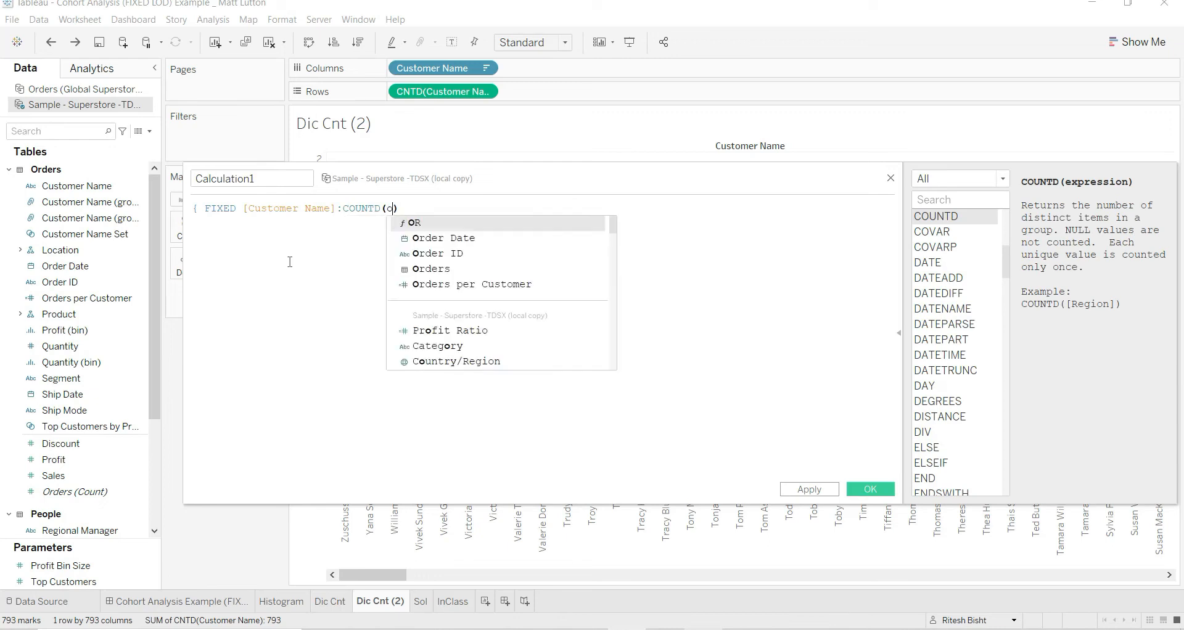
key("Down")
key("Return")
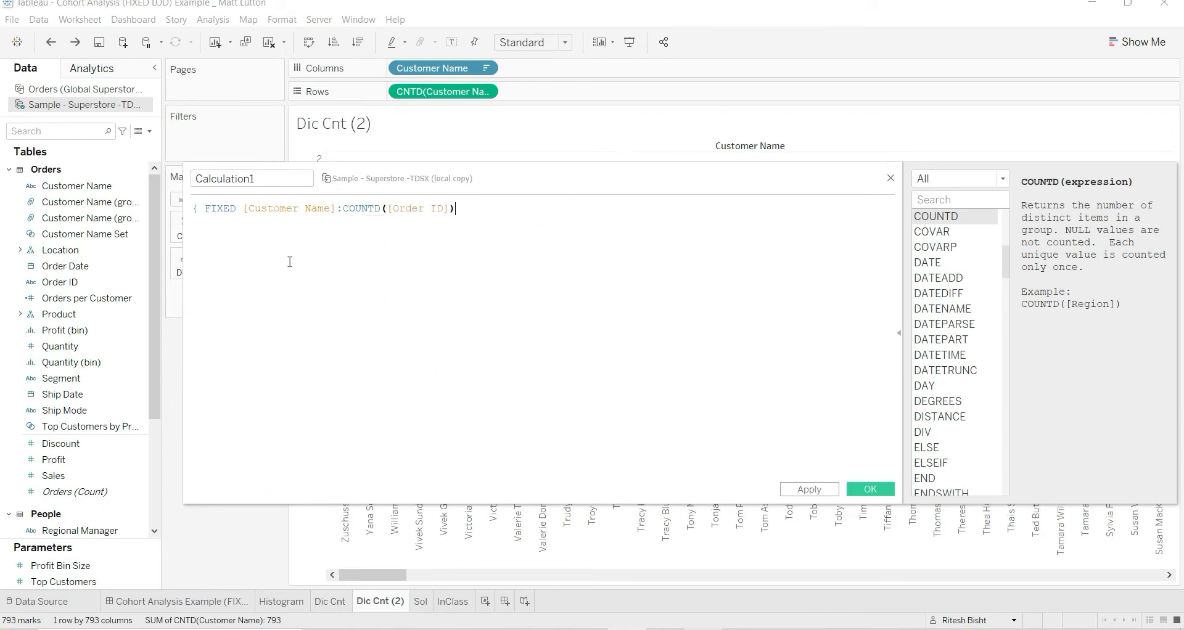
Step: Name the calculated field "Orders per customer" and save it
double_click(250, 178)
type("Orders per customer")
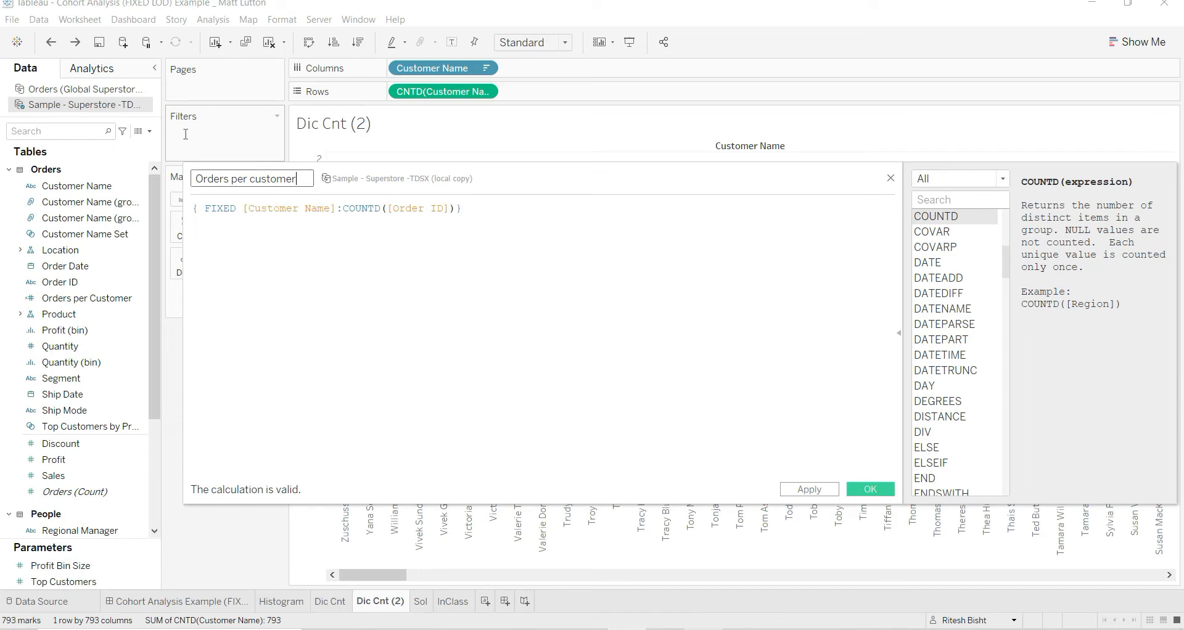
left_click(869, 491)
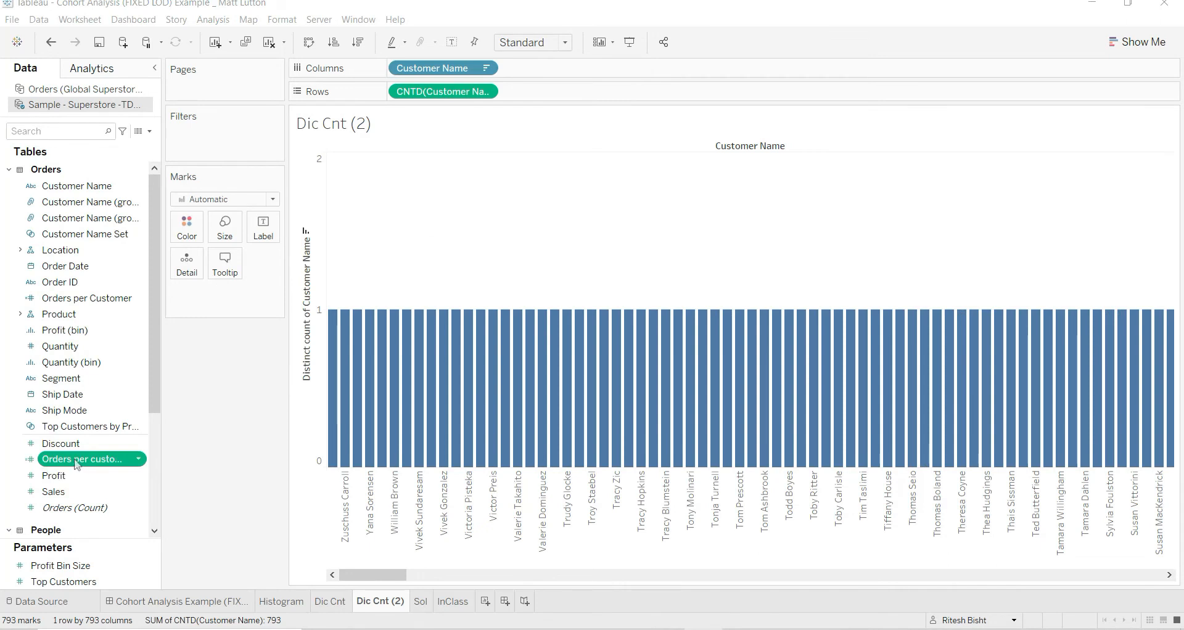
left_click_drag(76, 465, 99, 477)
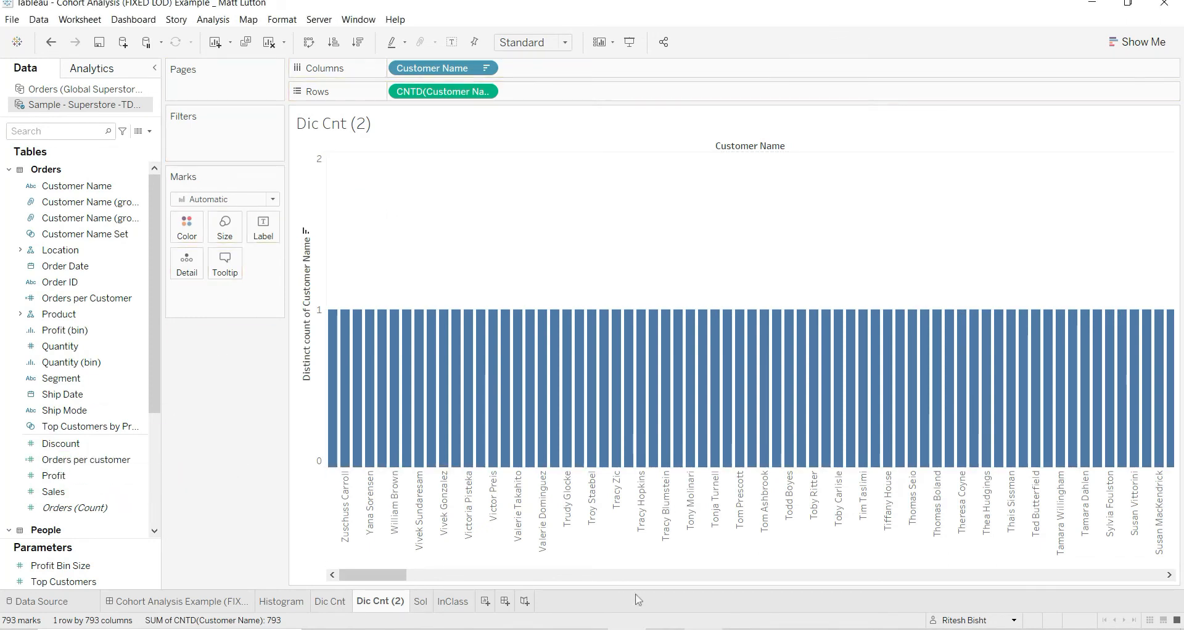
Step: Replace Customer Name with the Orders per customer measure on the Columns of Dic Cnt (2)
left_click(703, 629)
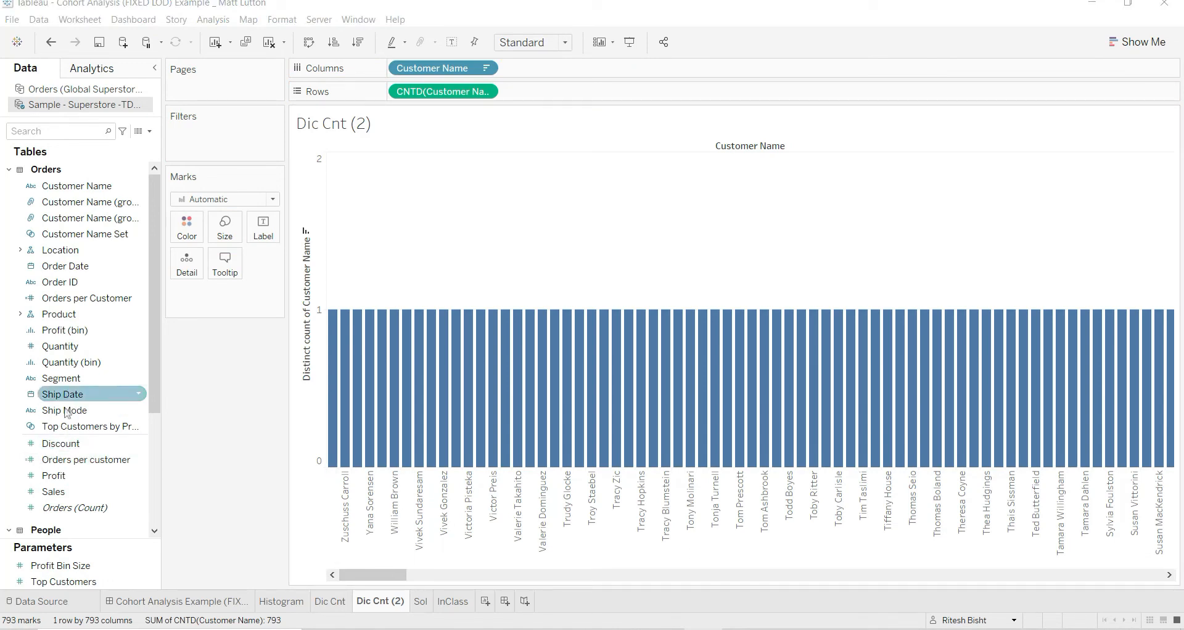
left_click_drag(66, 464, 229, 283)
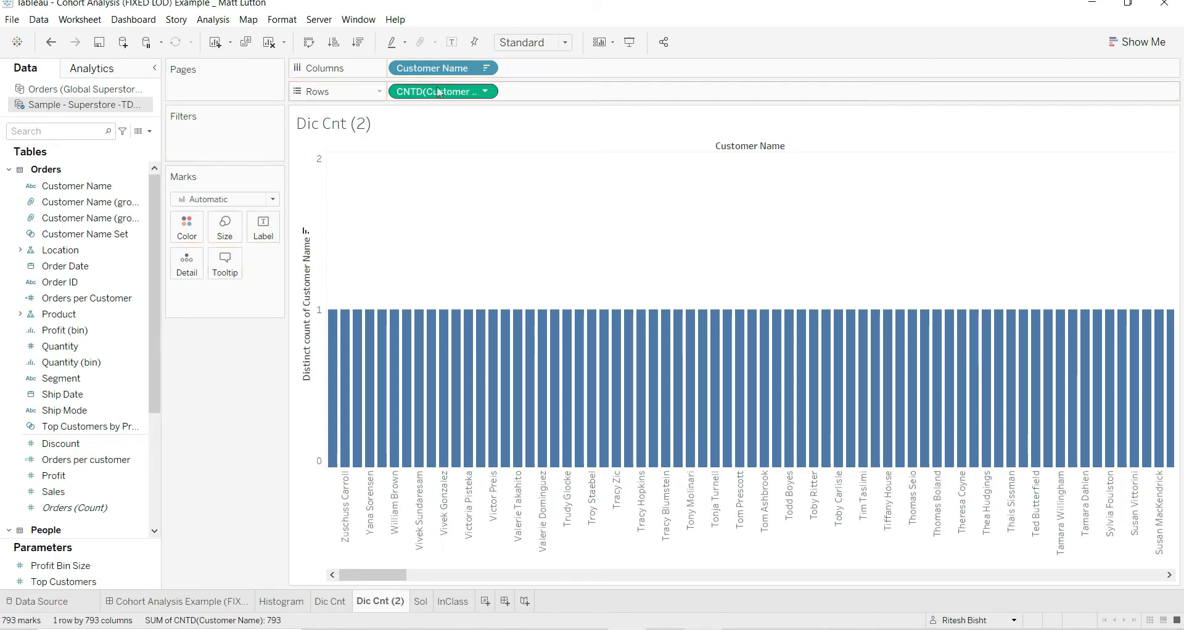
left_click_drag(439, 68, 430, 137)
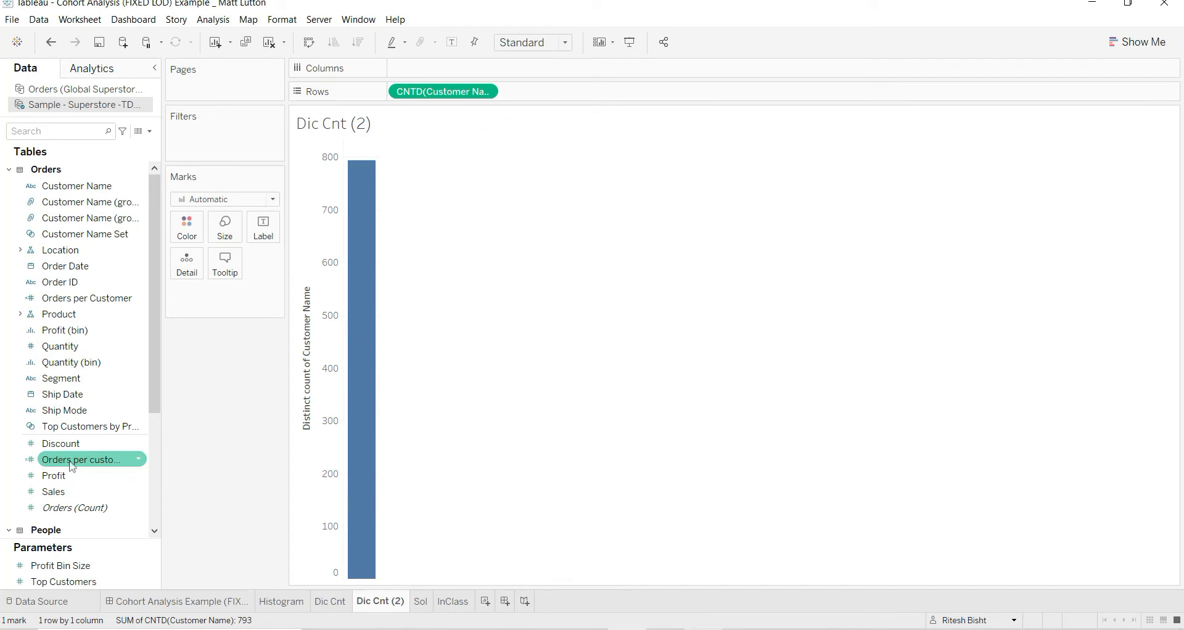
left_click_drag(73, 466, 413, 75)
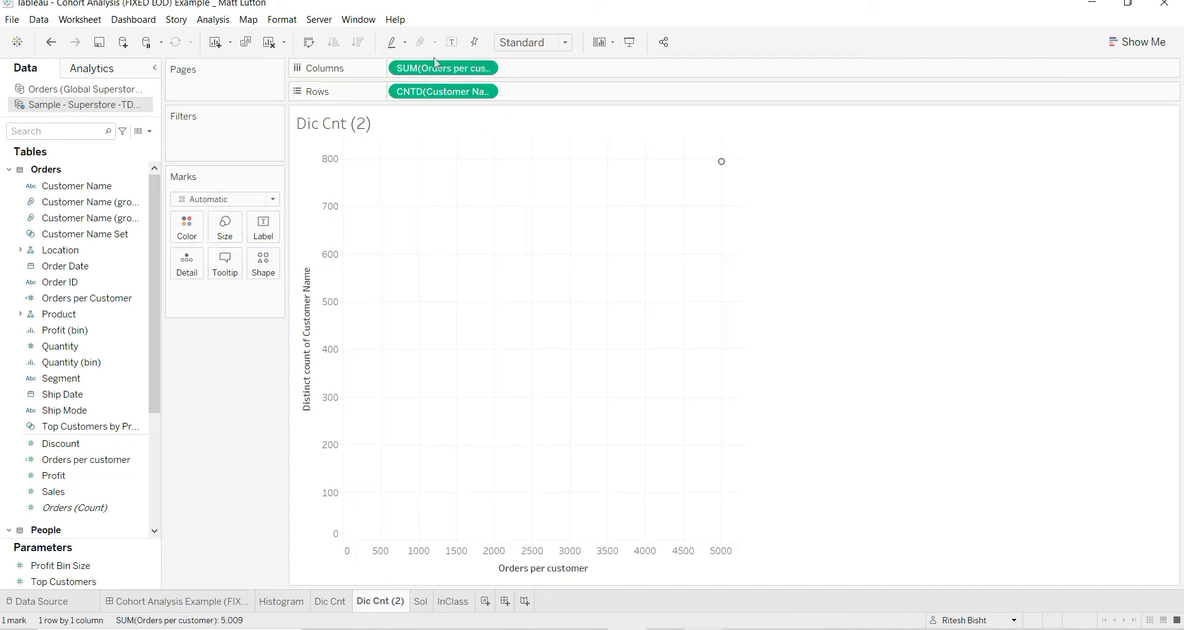
Step: Examine the FIXED formula of the Orders per customer field, especially its COUNTD([Order ID]) part, and close the calculation editor
double_click(430, 68)
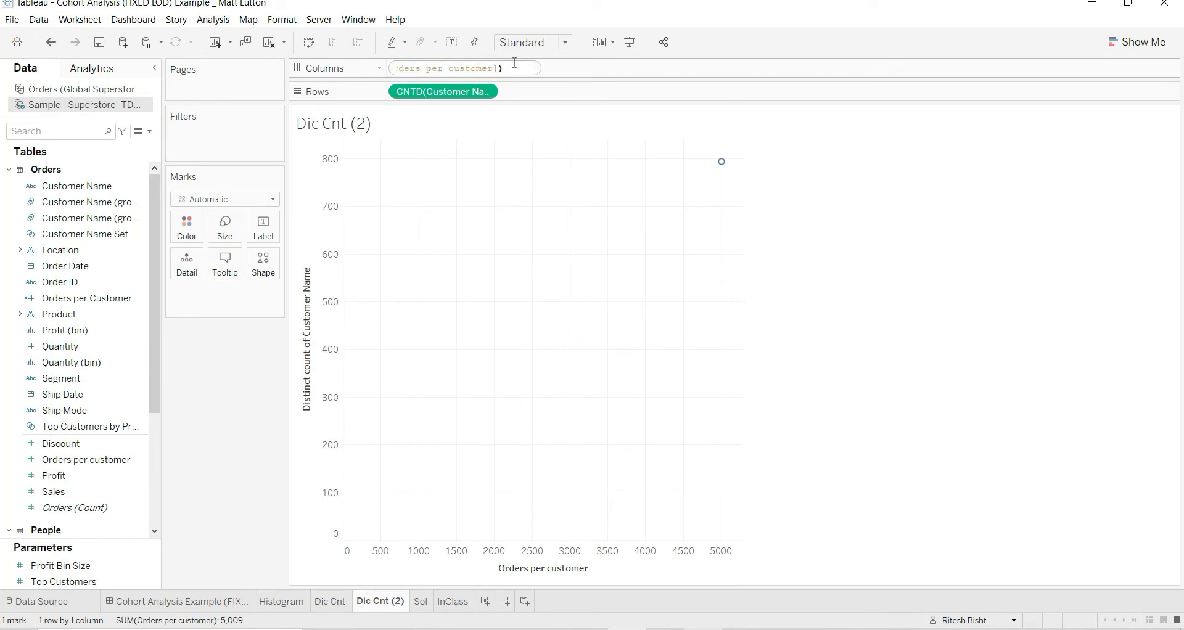
right_click(90, 464)
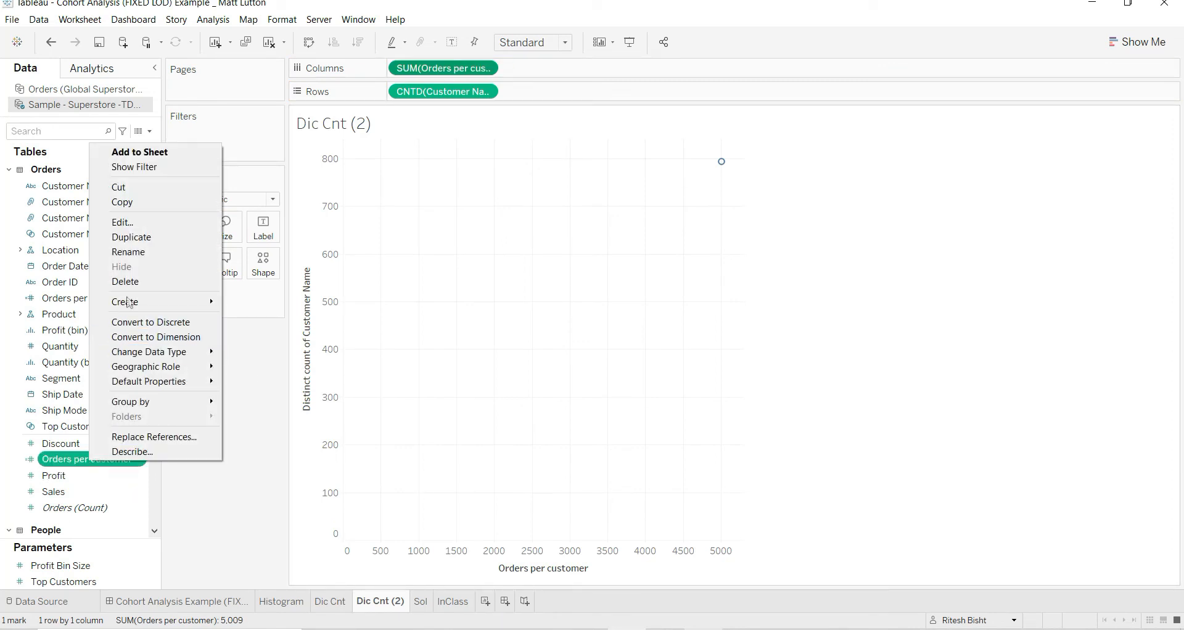
left_click(136, 222)
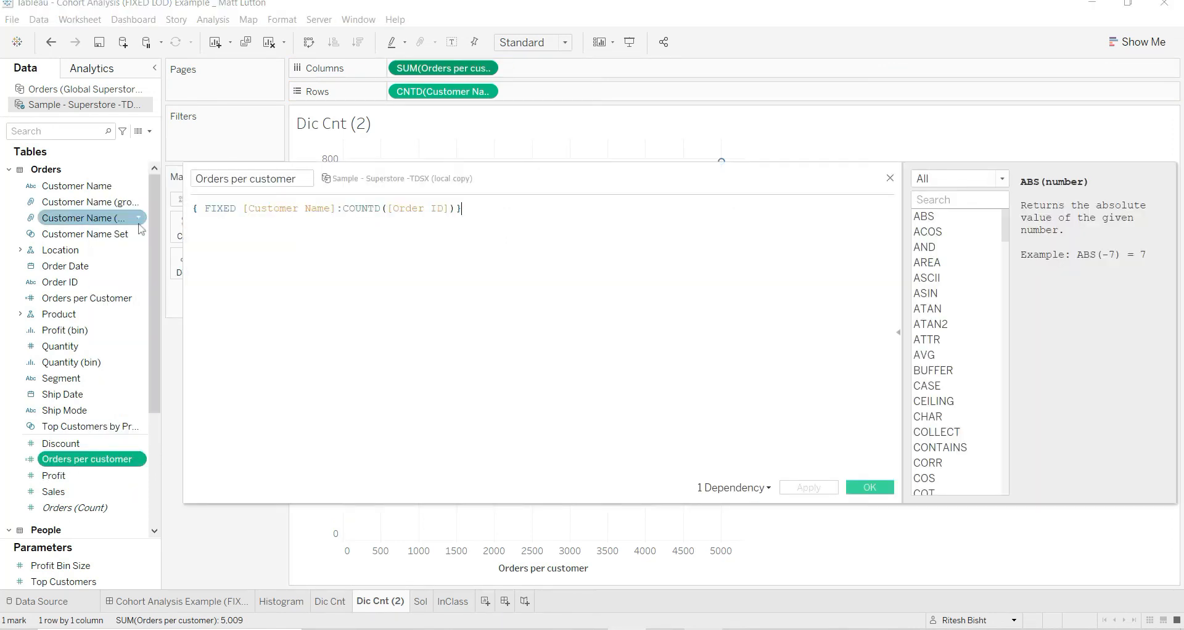
left_click_drag(459, 209, 176, 207)
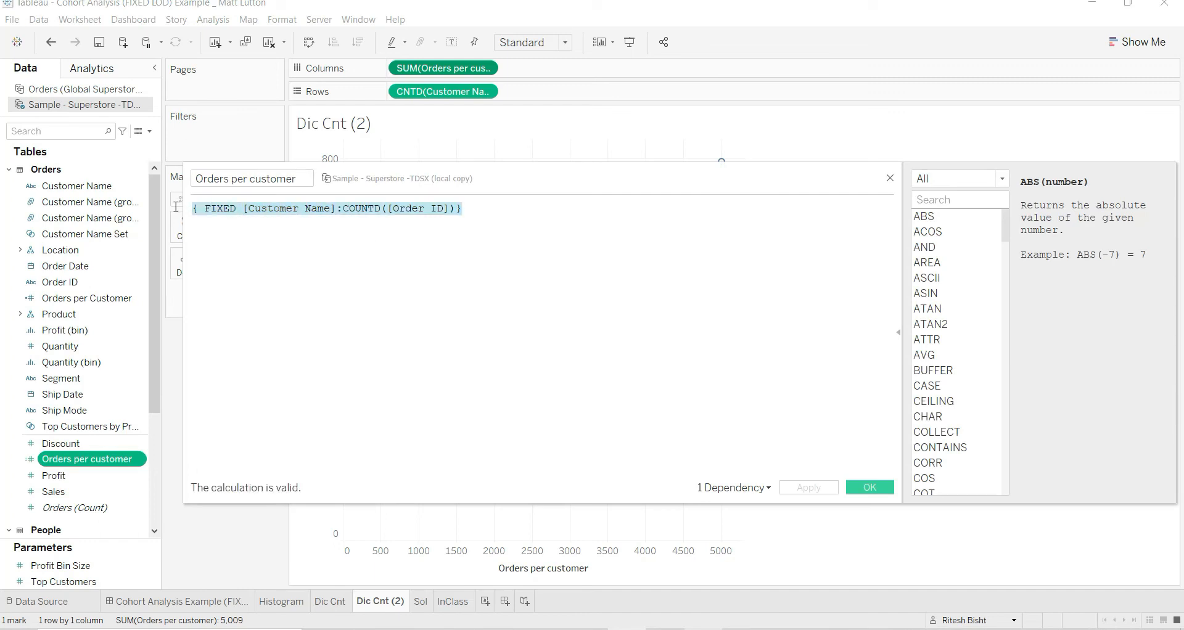
left_click(446, 209)
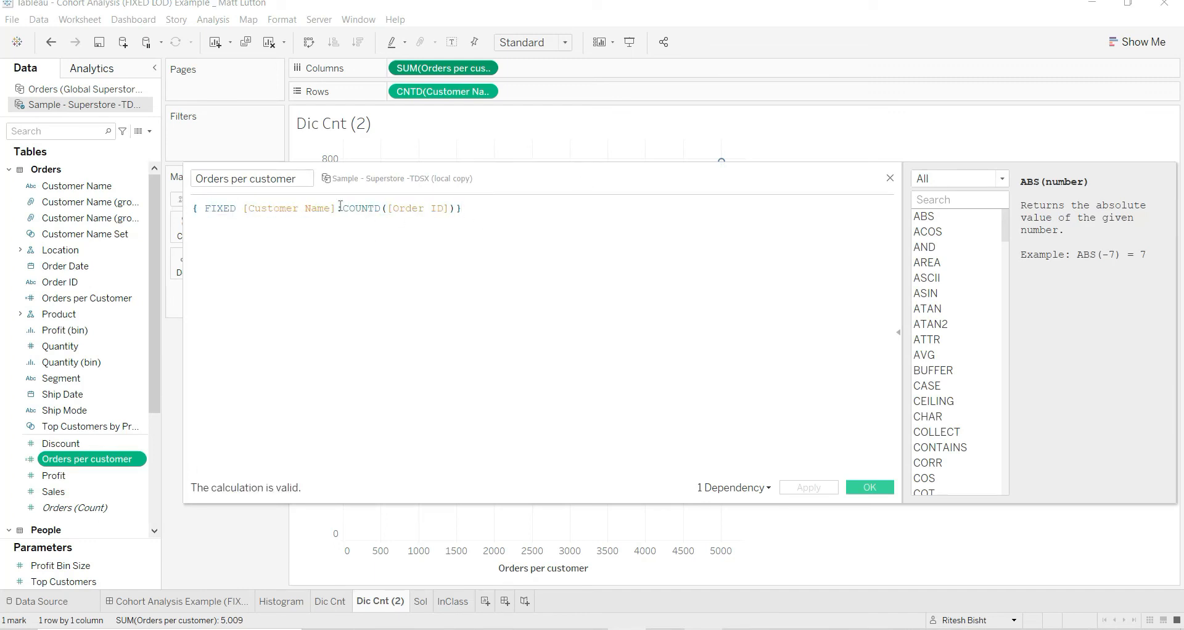
left_click_drag(342, 208, 455, 211)
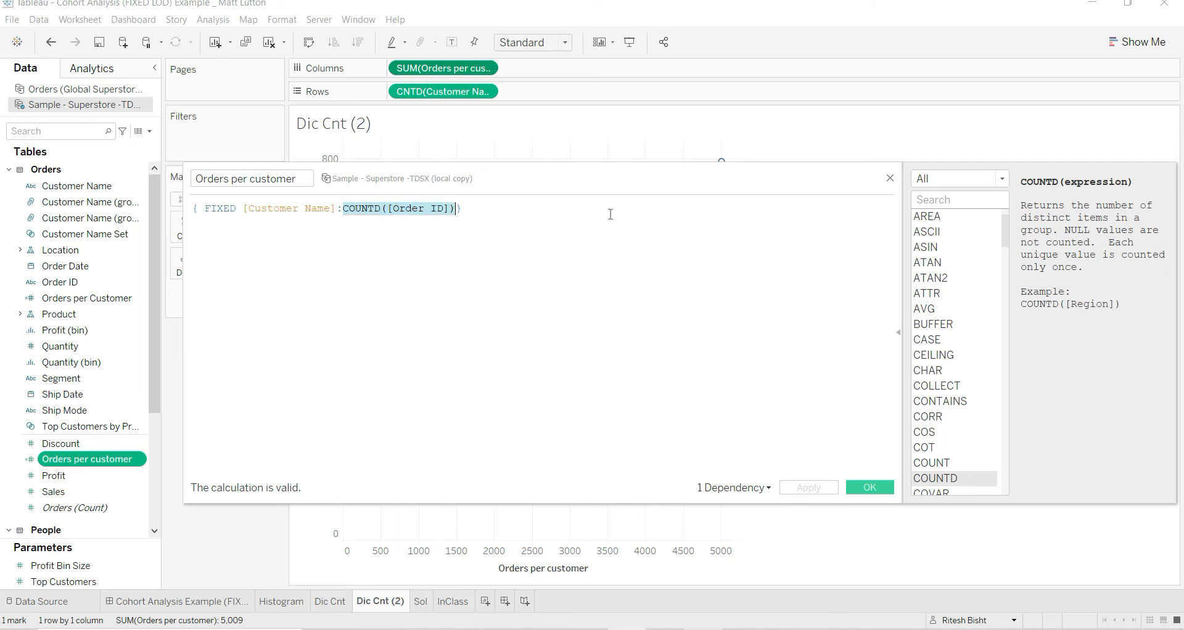
left_click(886, 487)
Step: Try COUNTD([Order ID]) on Columns in place of Orders per customer, and undo the replacement
left_click_drag(463, 73, 468, 131)
double_click(433, 72)
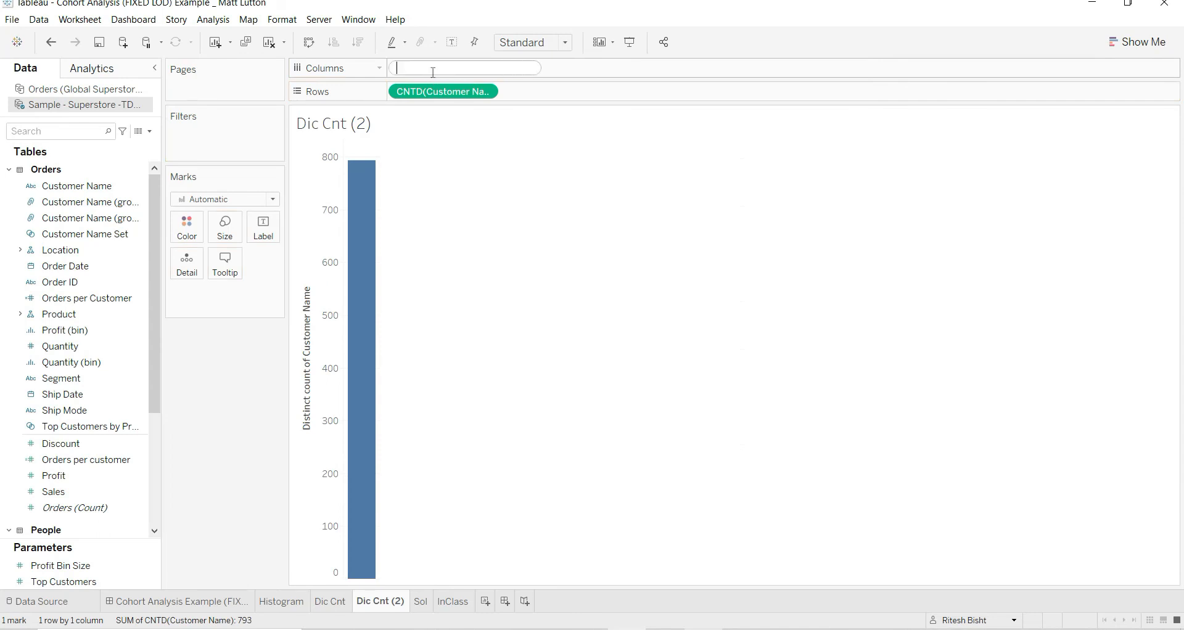
type("cntd([Order ID])")
key("Return")
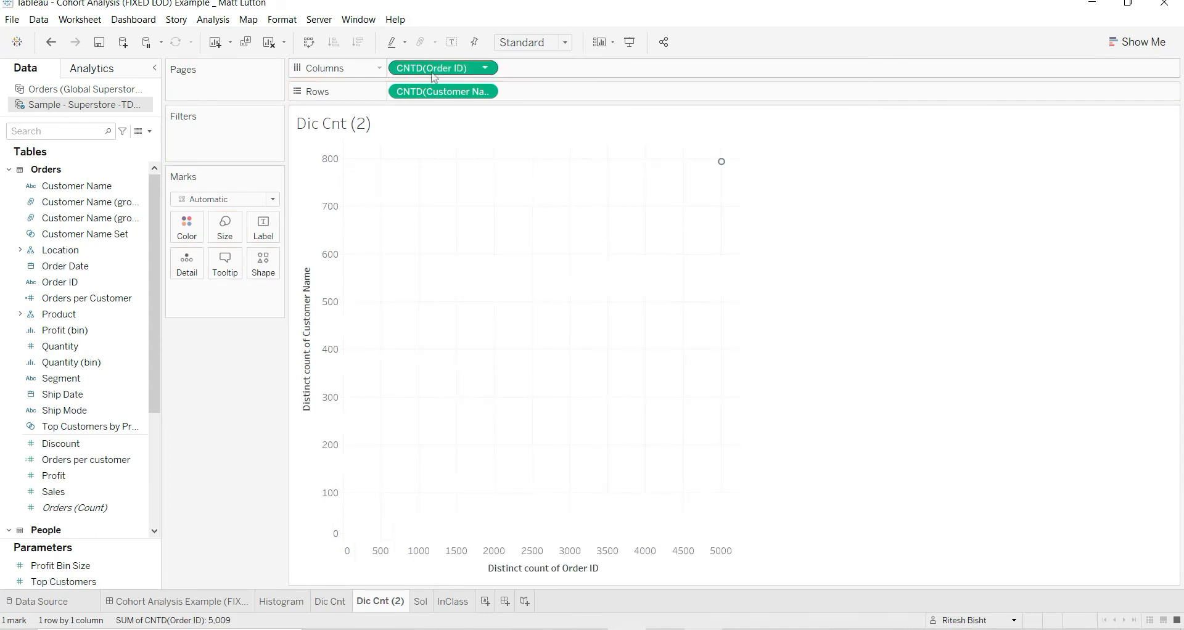
mouse_move(725, 173)
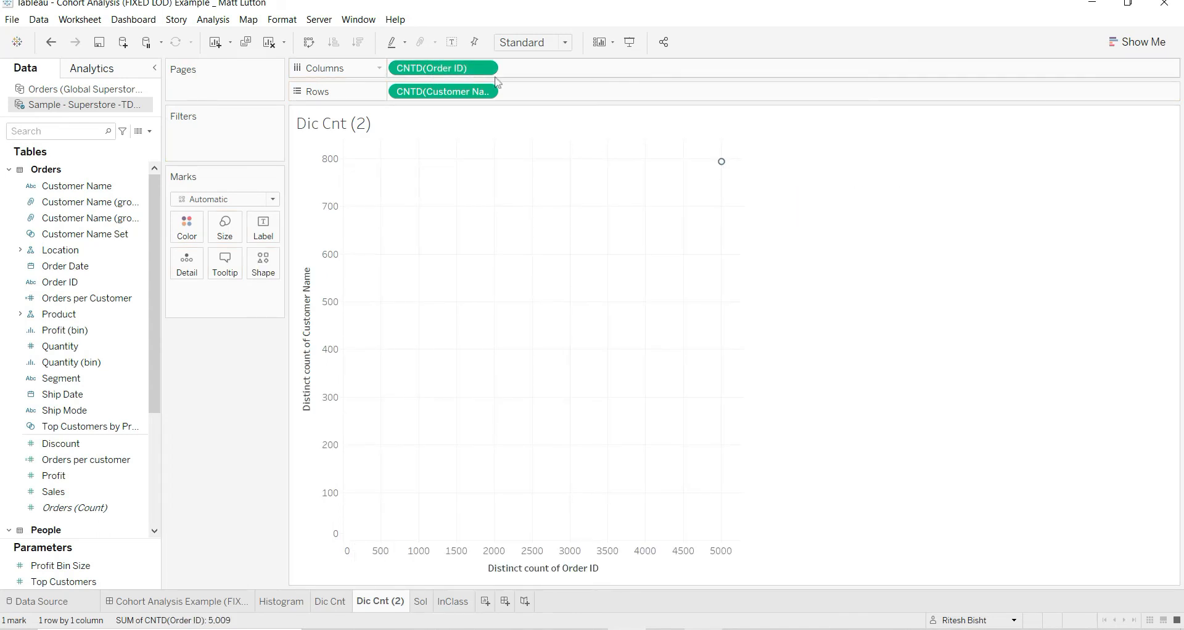
left_click(50, 43)
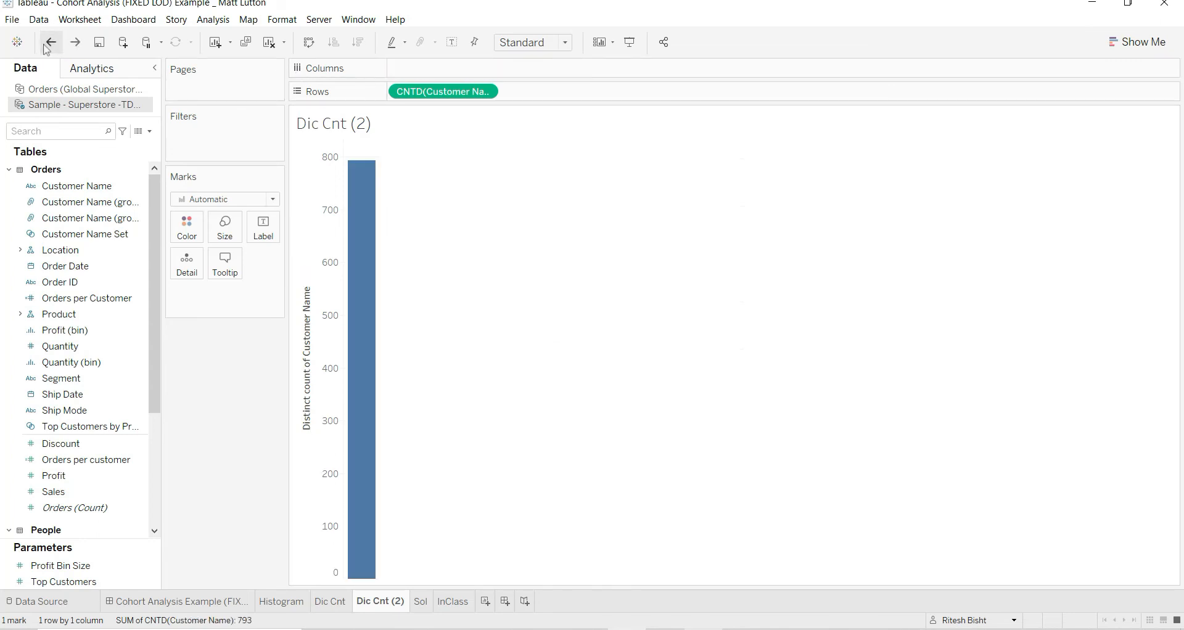
left_click(50, 43)
mouse_move(722, 163)
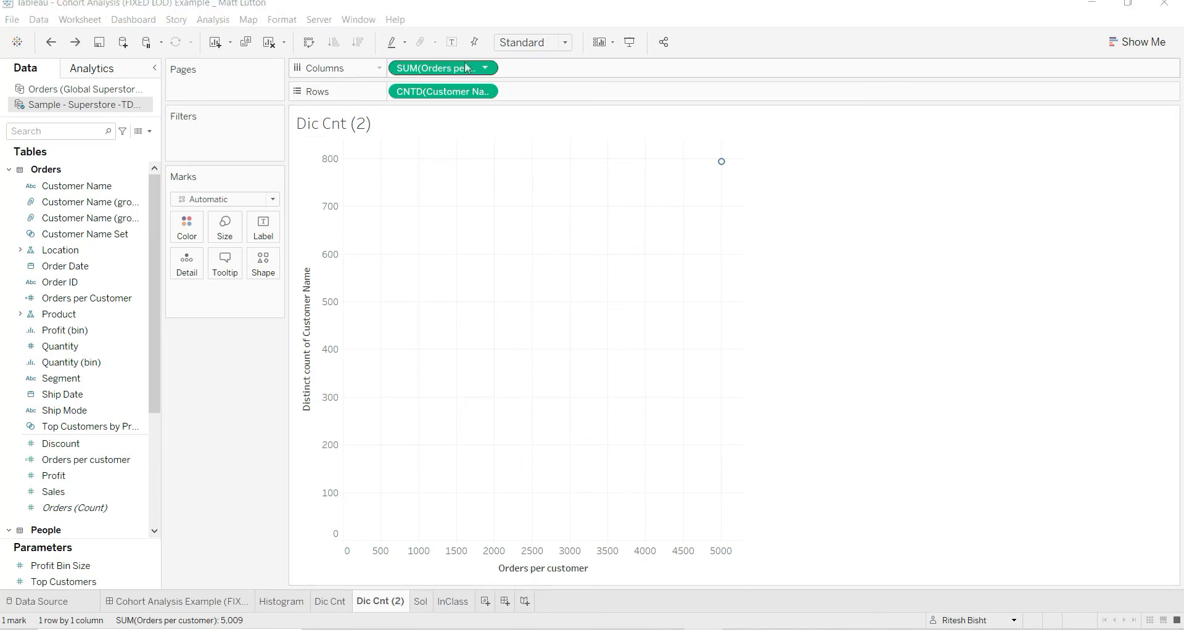
Step: Convert Orders per customer to a dimension, use it on Columns instead of the summed measure, and show mark labels on the bars
left_click_drag(464, 65, 444, 141)
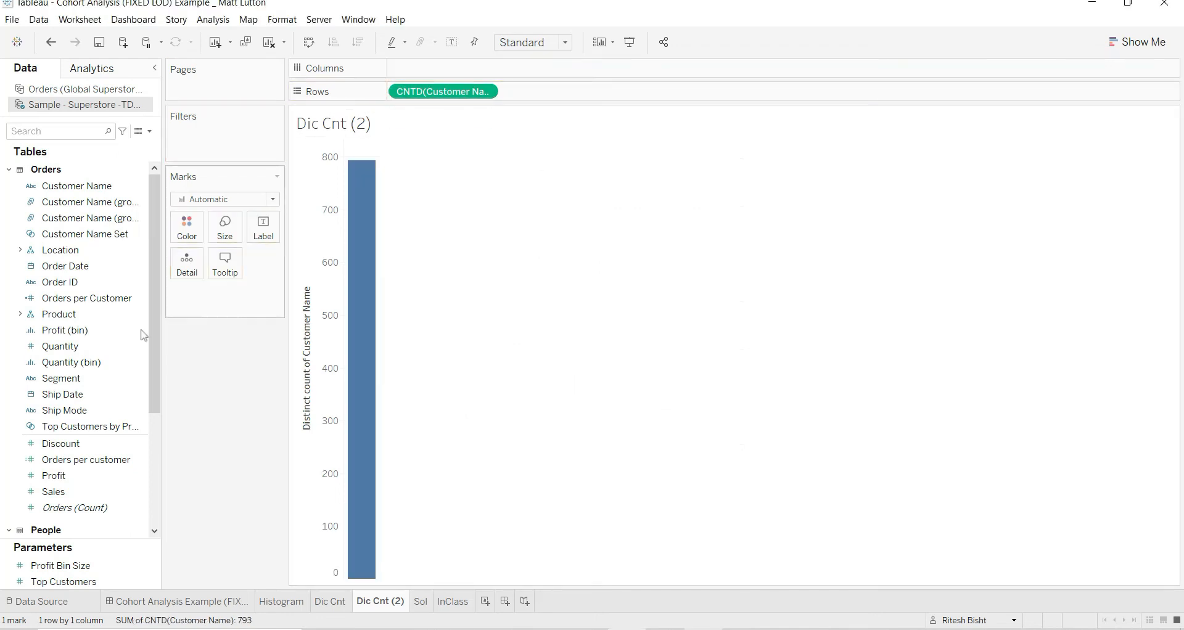
left_click(103, 461)
right_click(102, 462)
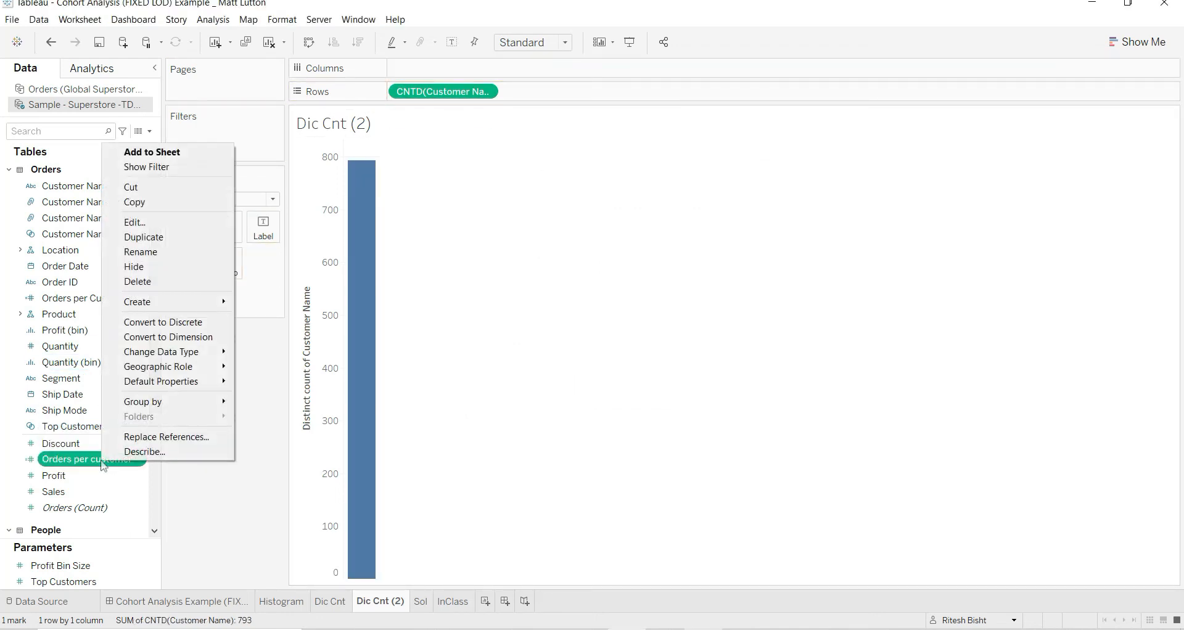
left_click(153, 336)
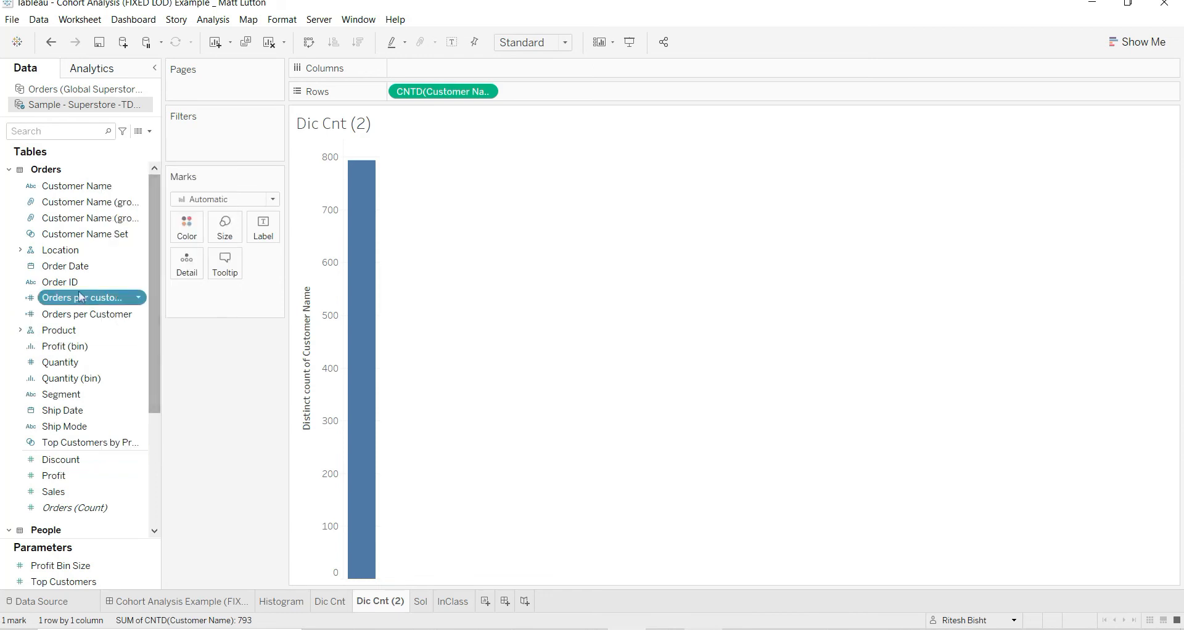
left_click_drag(83, 298, 422, 72)
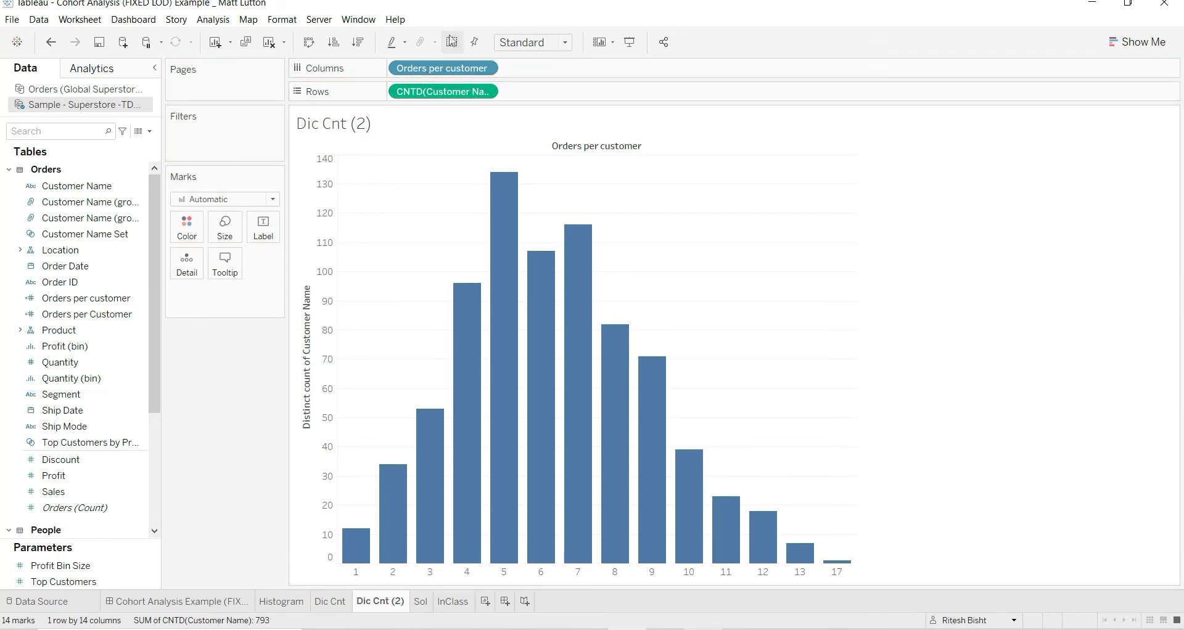
left_click(451, 41)
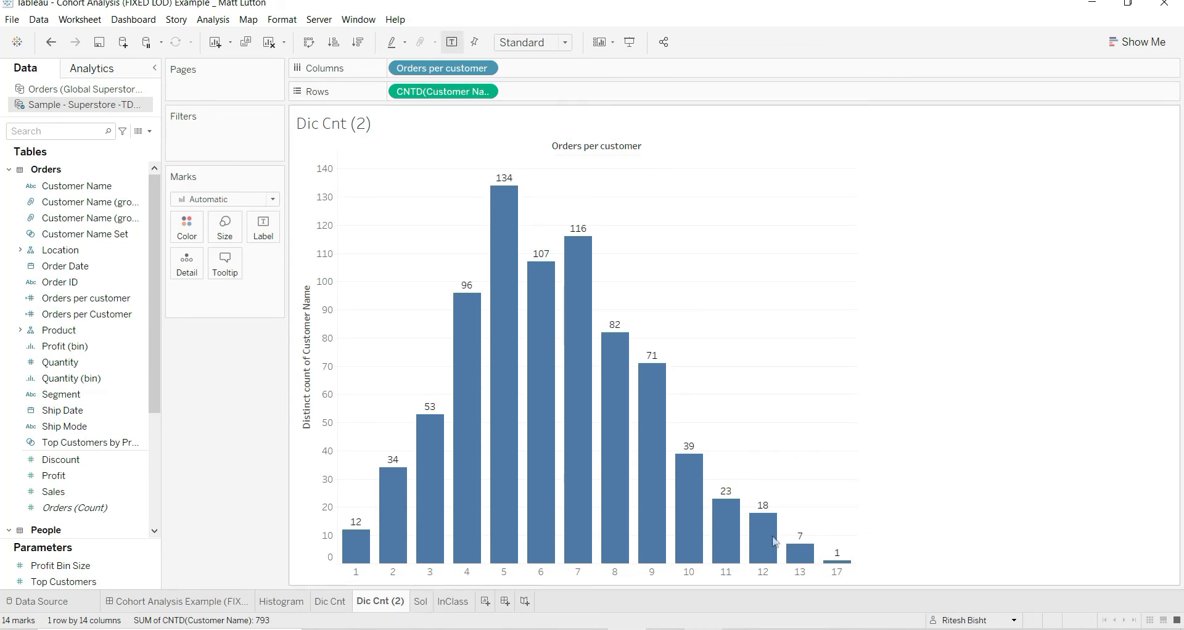
Step: Compare the customers with 13 orders on the Dic Cnt sheet with the 13-order bar on Sol, and look at the InClass sheet
left_click(336, 607)
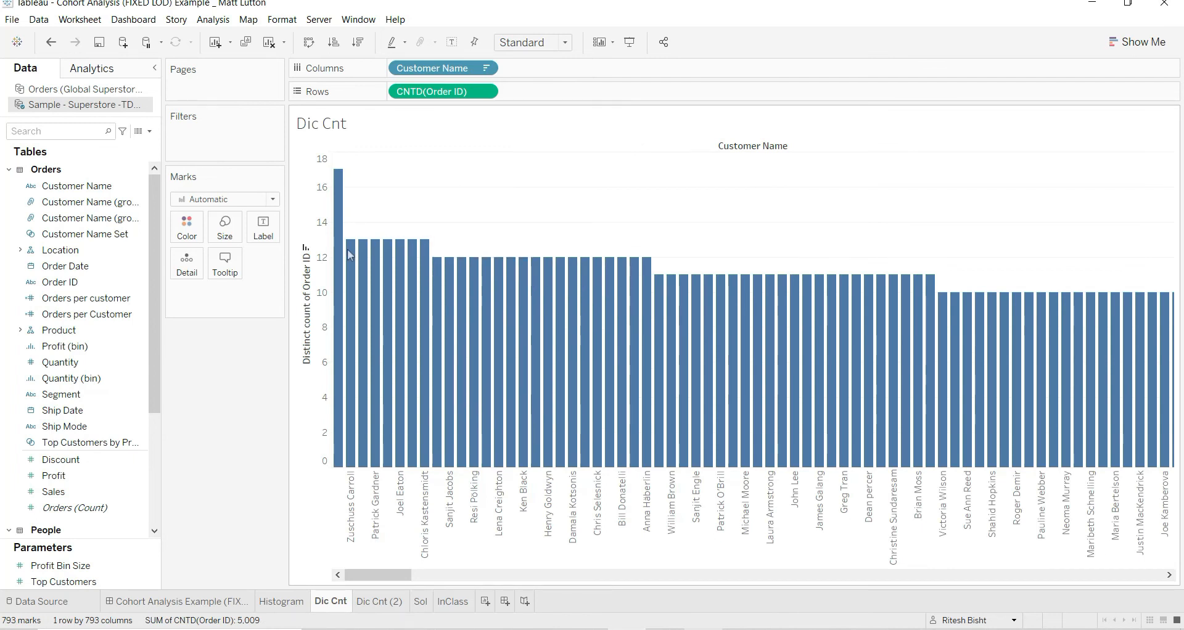
left_click_drag(347, 231, 430, 249)
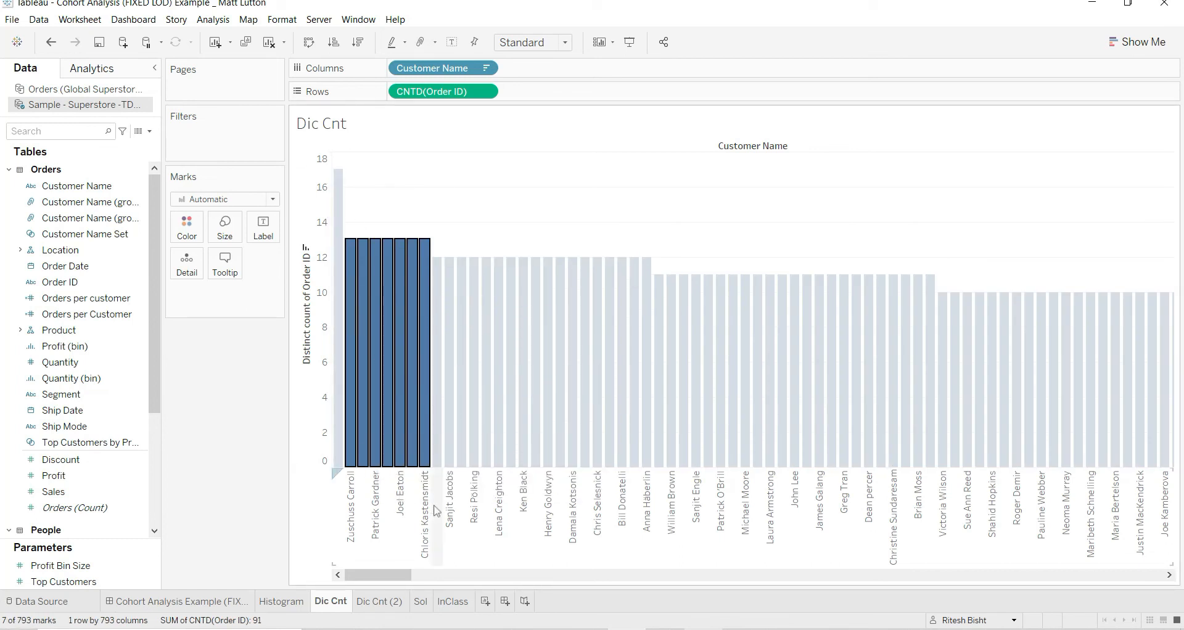
mouse_move(352, 263)
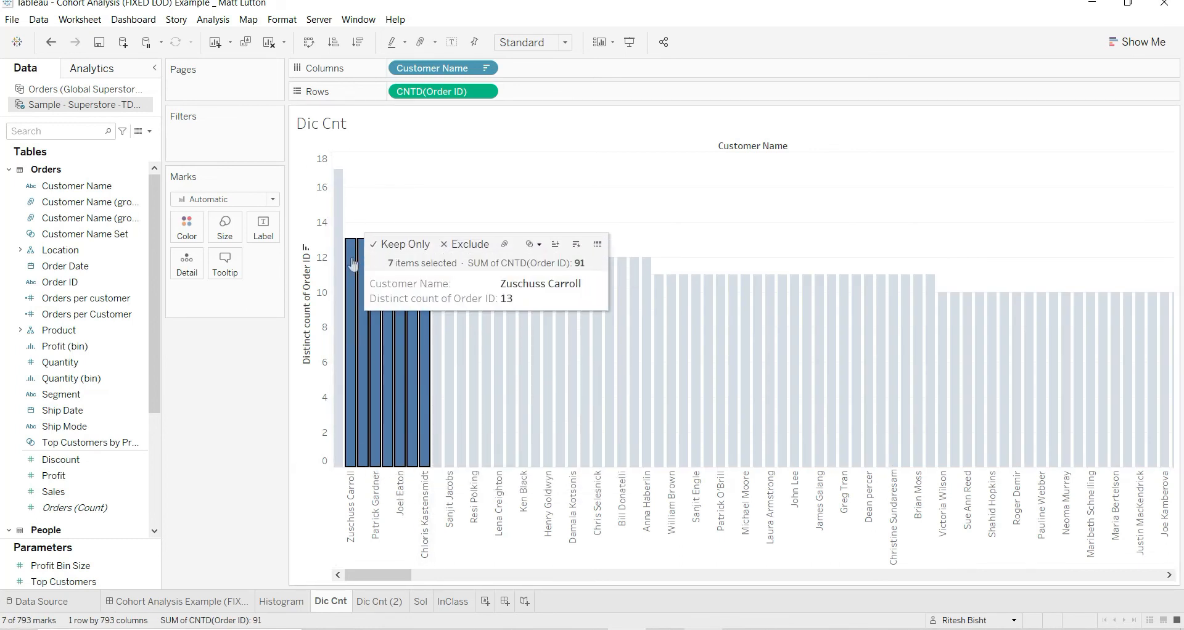
left_click(421, 602)
mouse_move(799, 554)
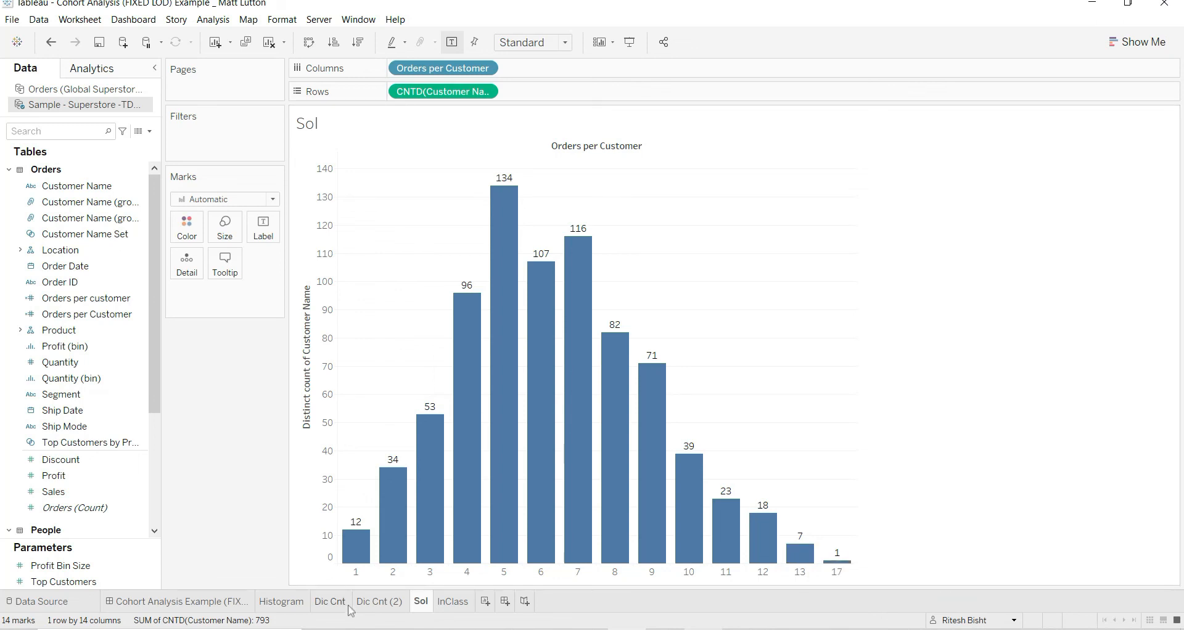
left_click(321, 601)
mouse_move(352, 258)
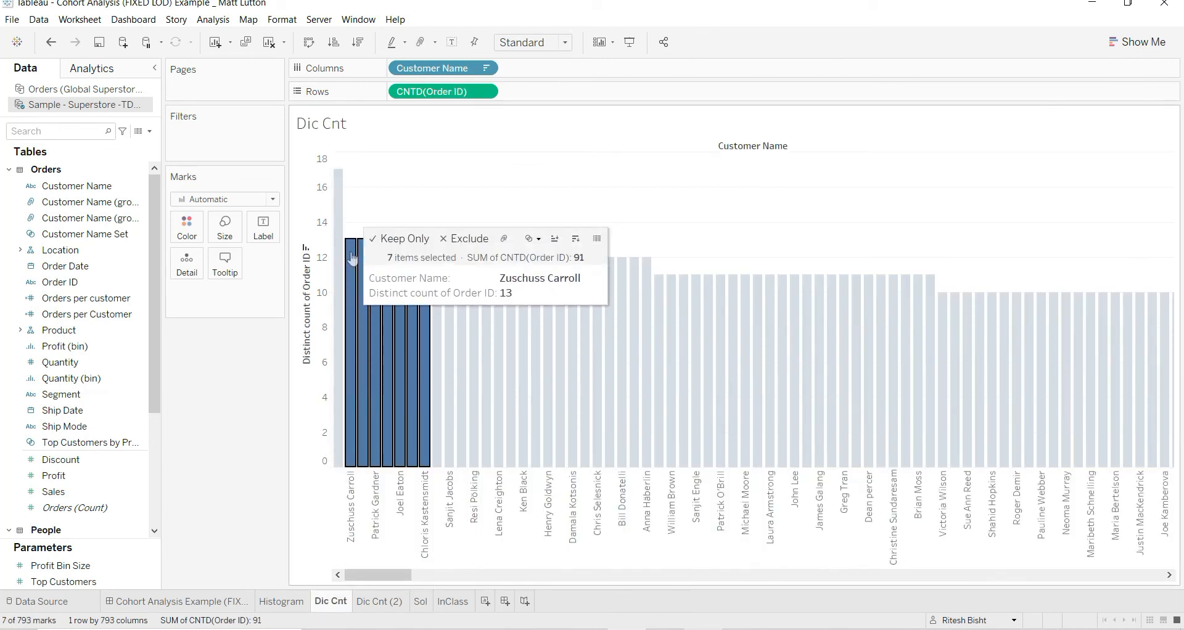
left_click(426, 607)
left_click(456, 602)
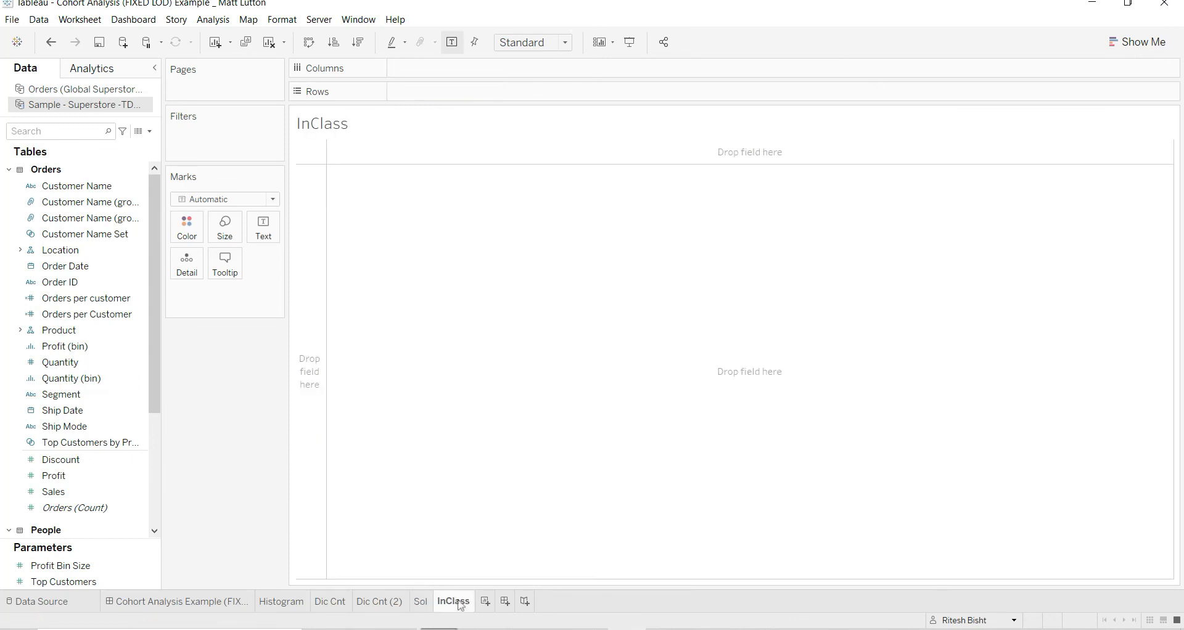
left_click(424, 604)
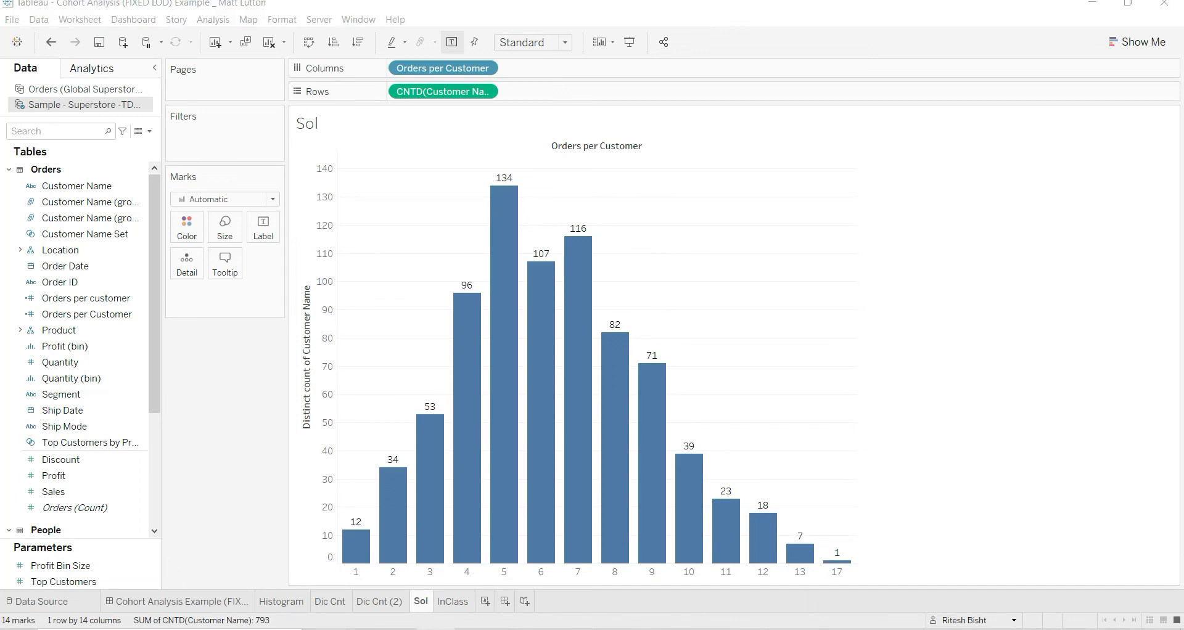
Step: Switch to the Tableau LOD blog page in the browser and check the download formats of the embedded customer order frequency workbook
key("alt+Tab")
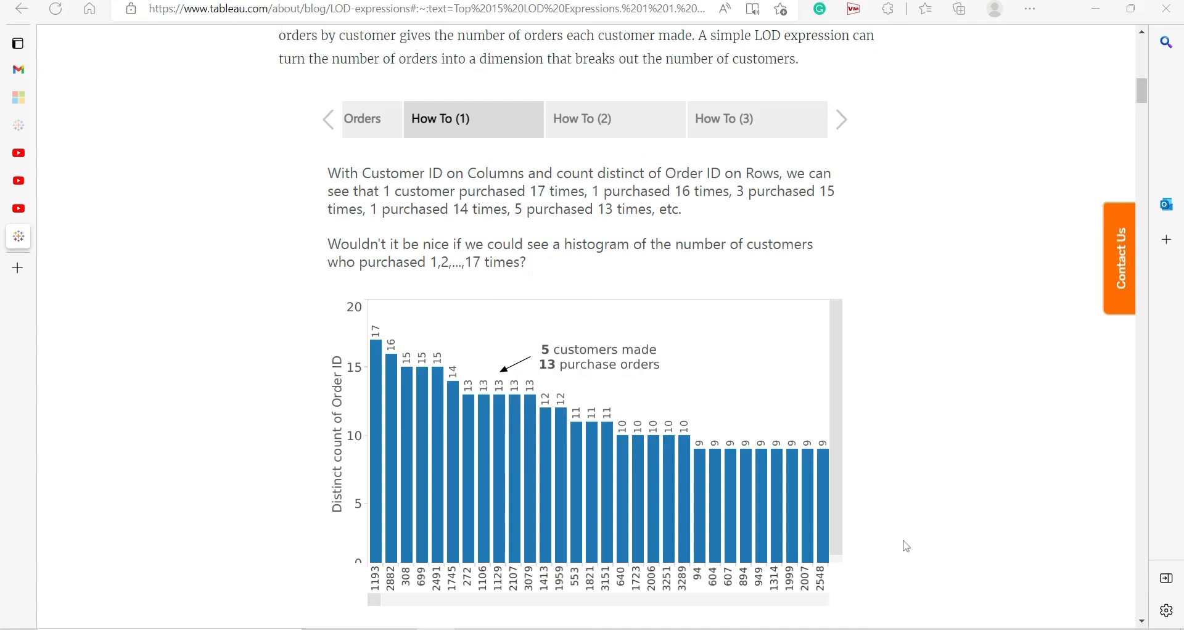
scroll(905, 546, "down", 2)
left_click(808, 510)
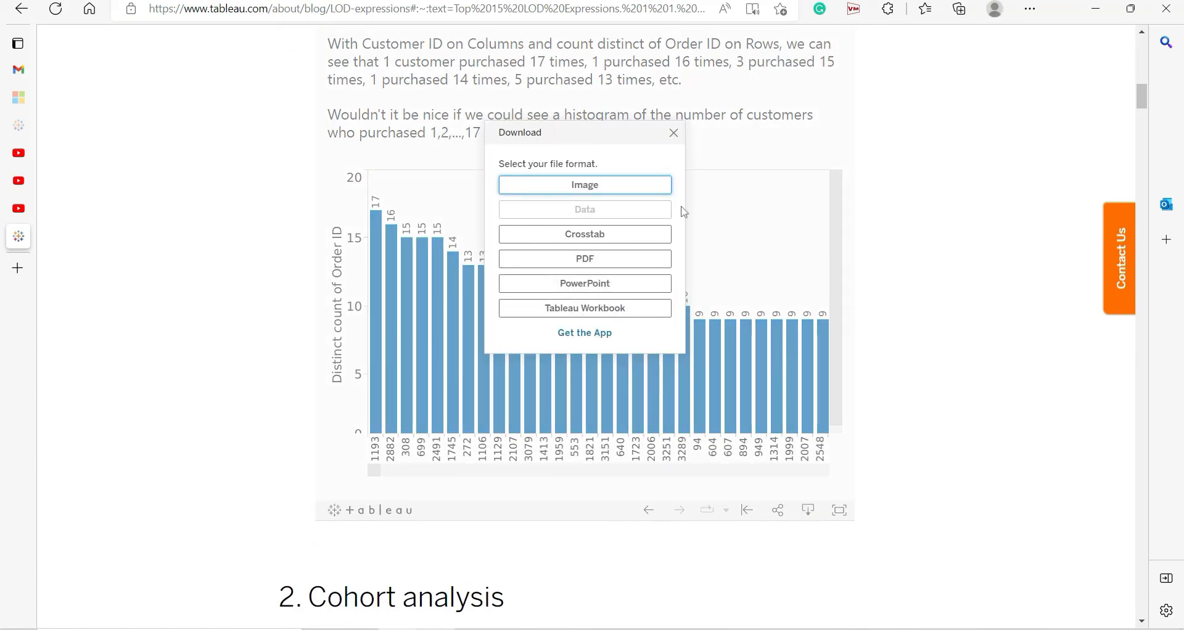
left_click(674, 133)
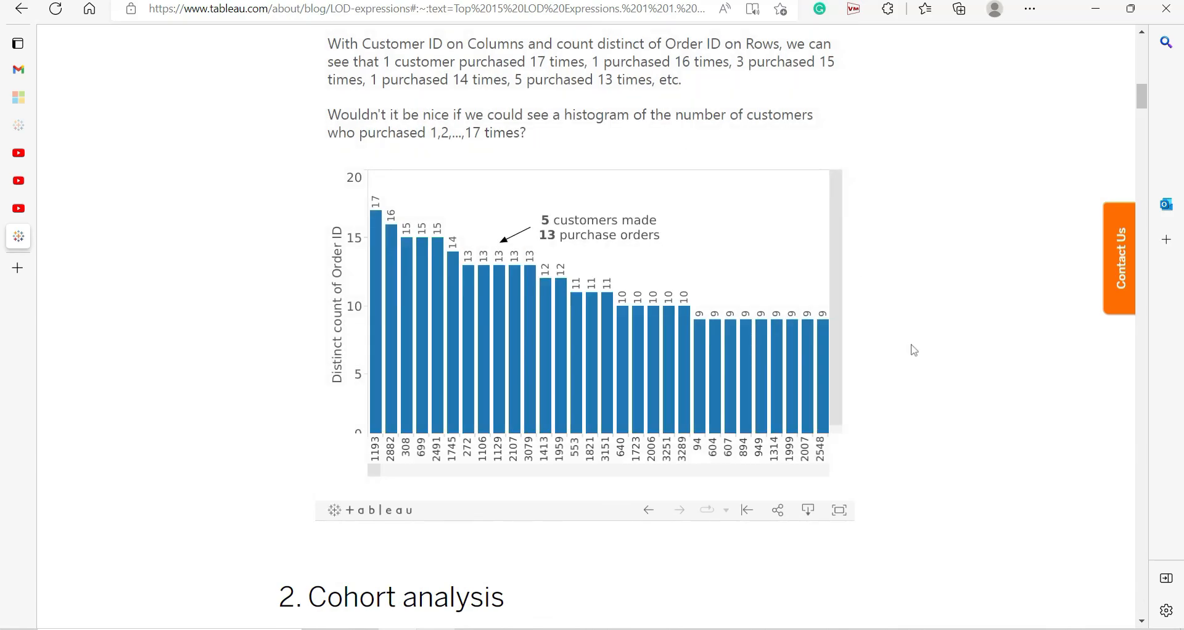
Step: Review the Top 15 LOD Expressions article from its title and introduction down to the customer order frequency section
scroll(913, 350, "up", 3)
scroll(914, 350, "up", 10)
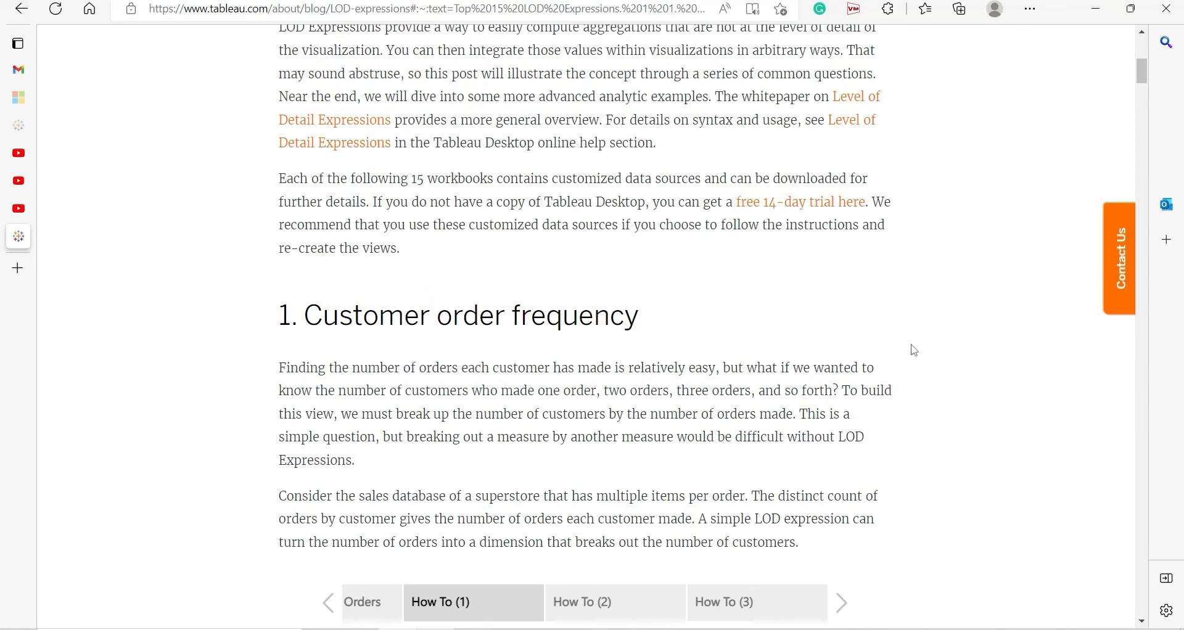
scroll(914, 350, "up", 2)
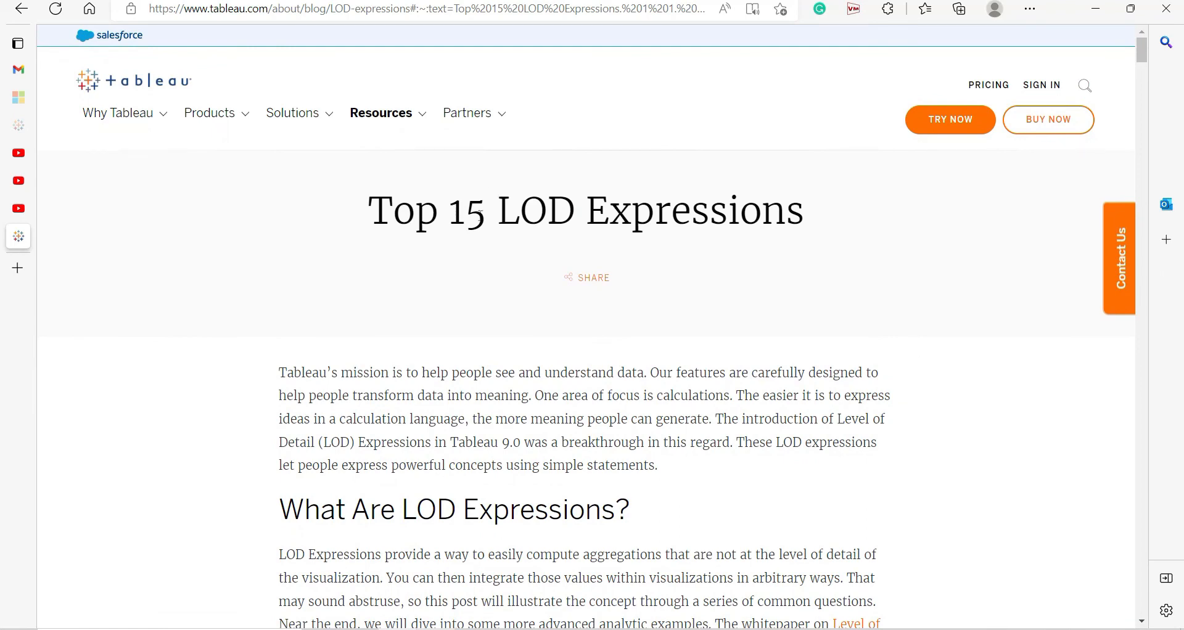
double_click(479, 212)
scroll(1001, 455, "down", 7)
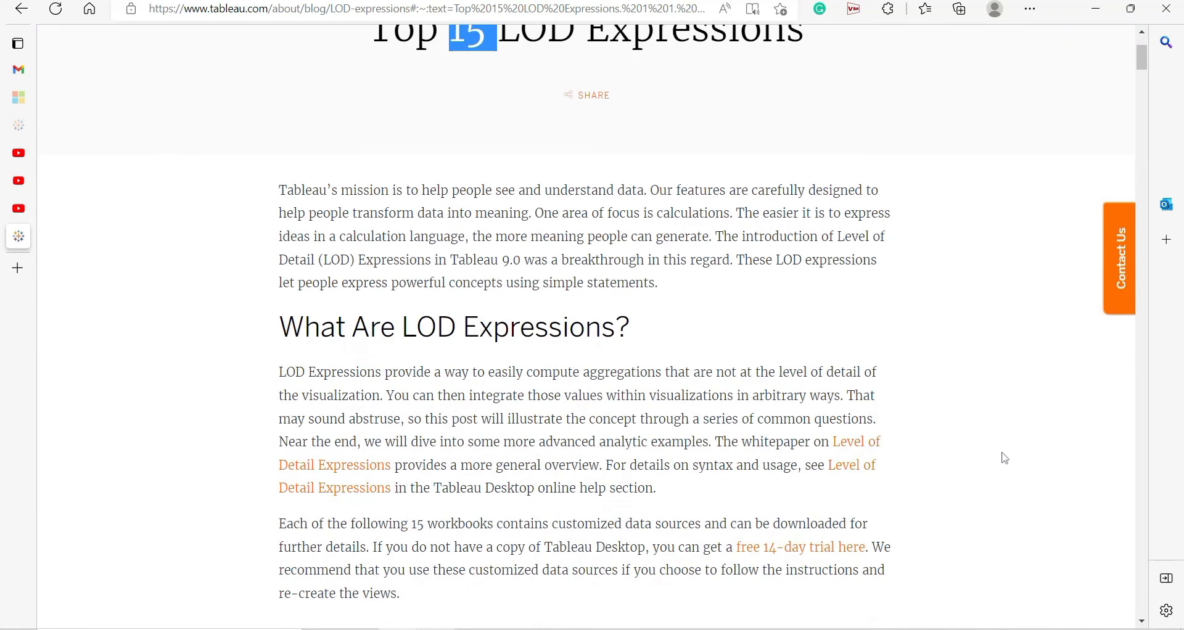
key("alt+Tab")
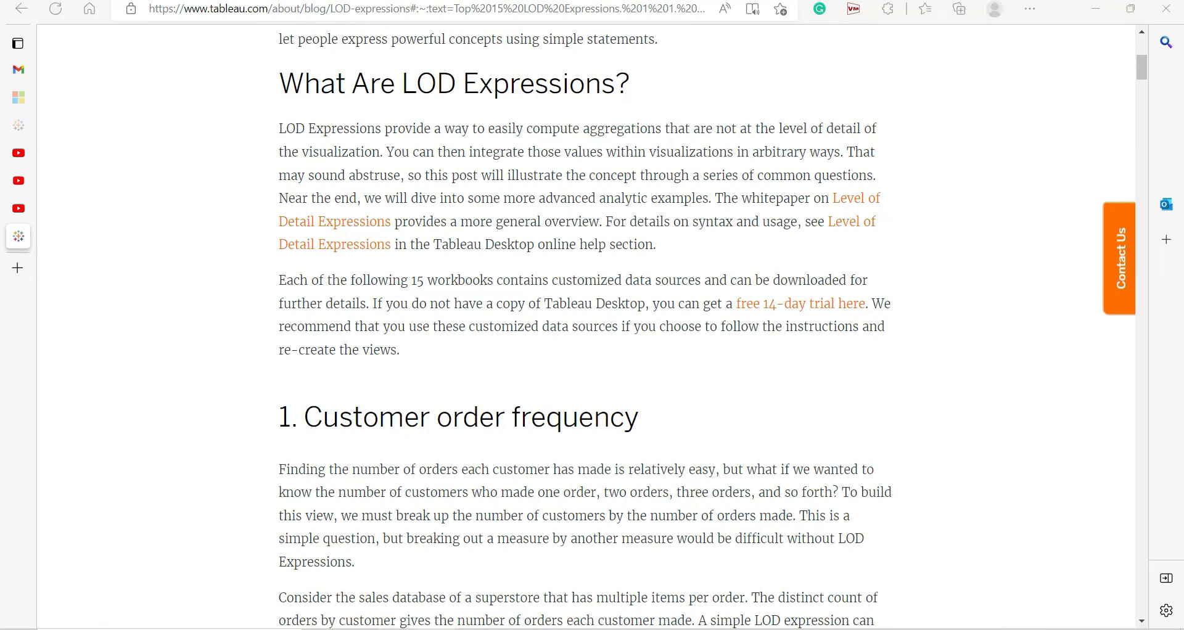